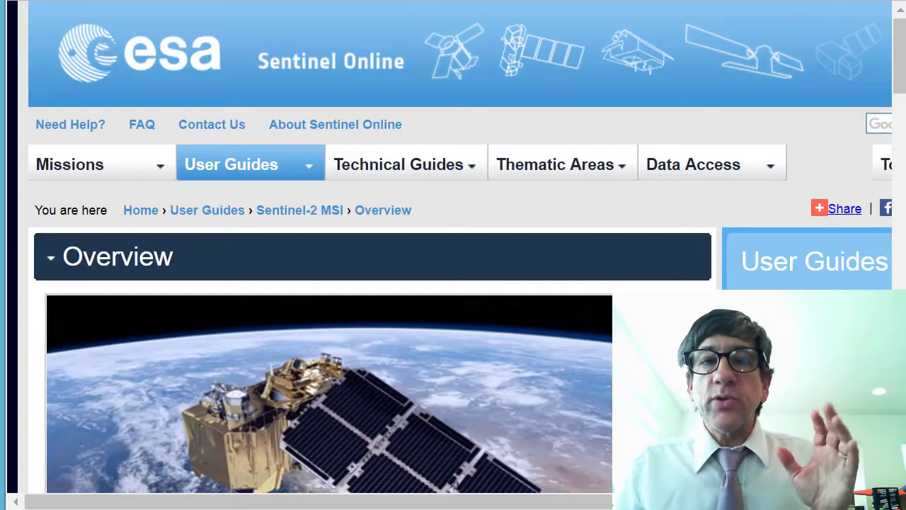
# Read the Sentinel-2 mission overview and the Sentinel-2 Views item's geographic coverage, temporal coverage, filtering and visual rendering details
pyautogui.moveTo(364, 163)
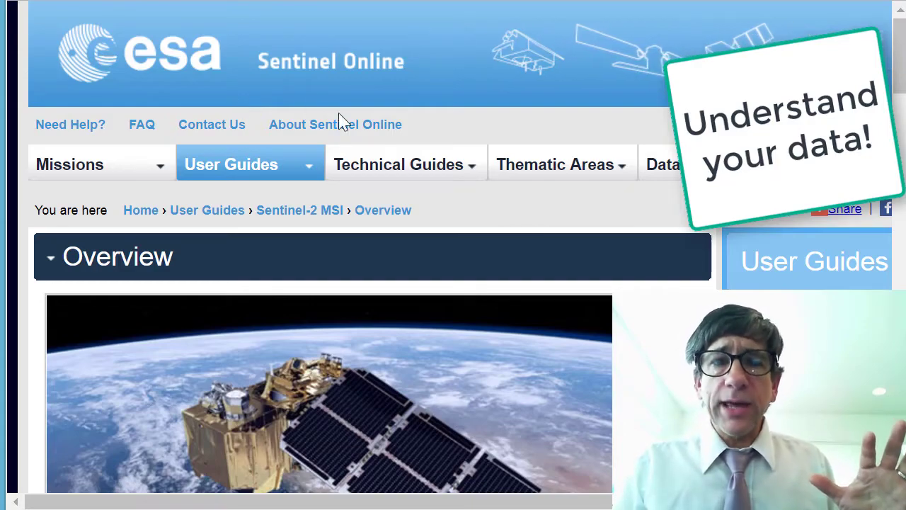
pyautogui.scroll(-12, 343, 138)
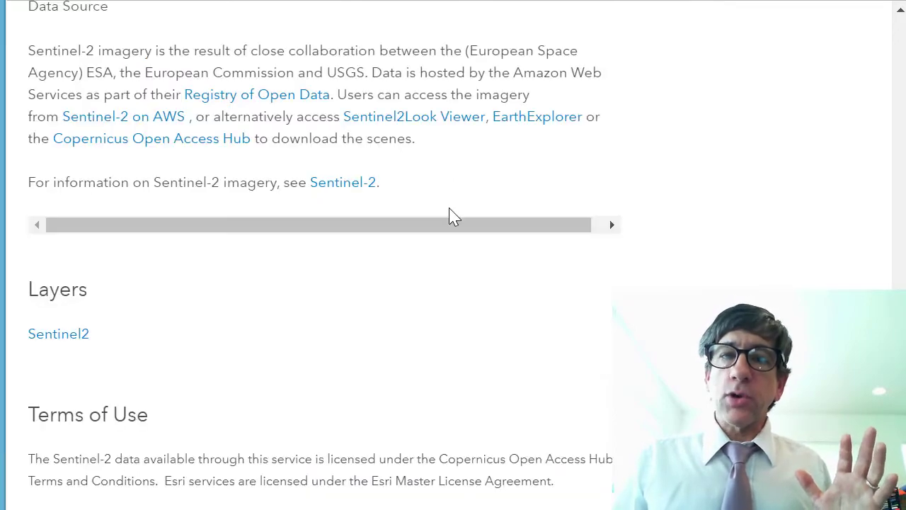
pyautogui.scroll(15, 449, 216)
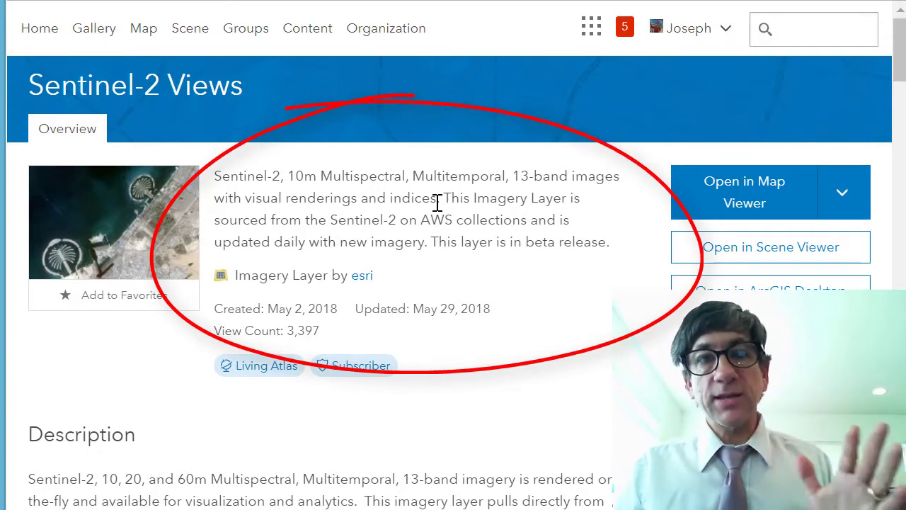
pyautogui.scroll(-8, 427, 206)
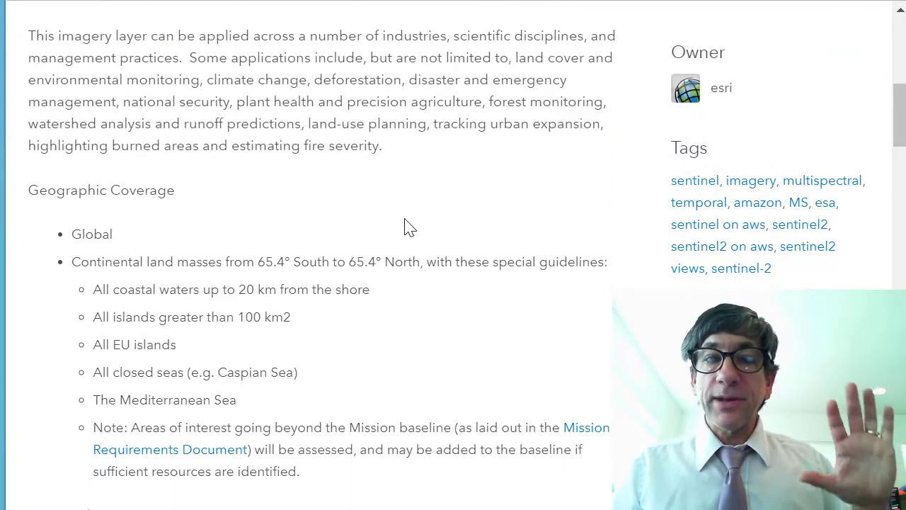
pyautogui.scroll(-2, 405, 226)
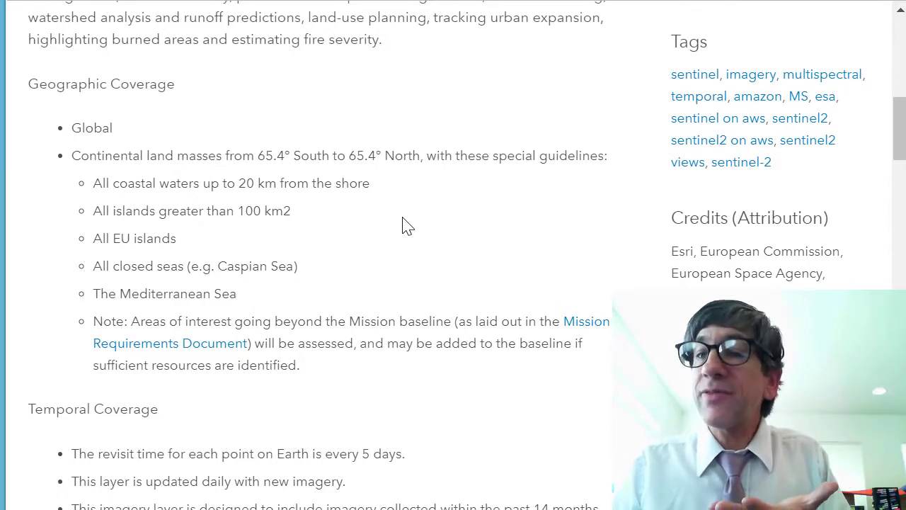
pyautogui.scroll(-6, 405, 221)
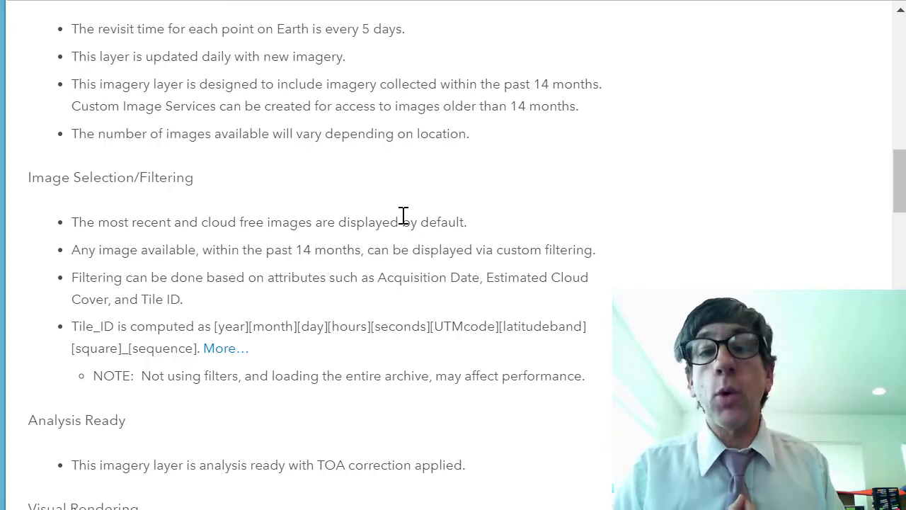
pyautogui.scroll(-6, 403, 216)
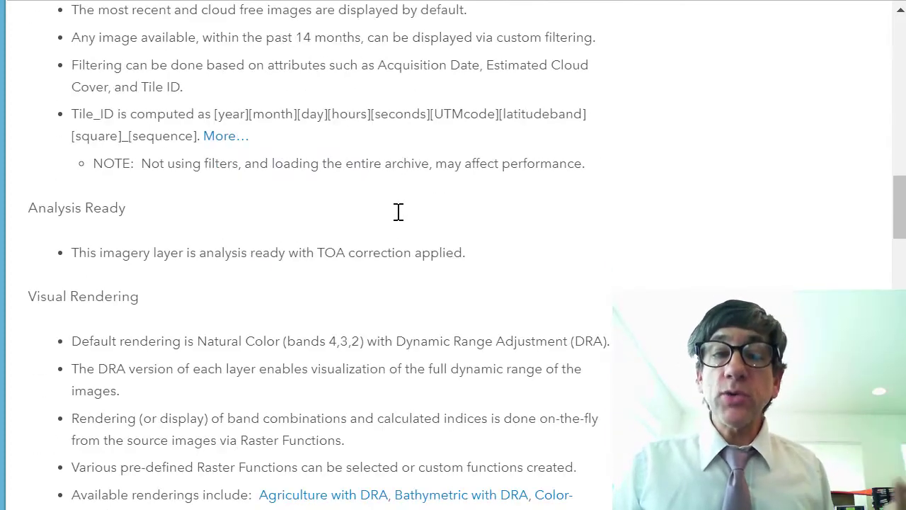
pyautogui.scroll(-5, 400, 220)
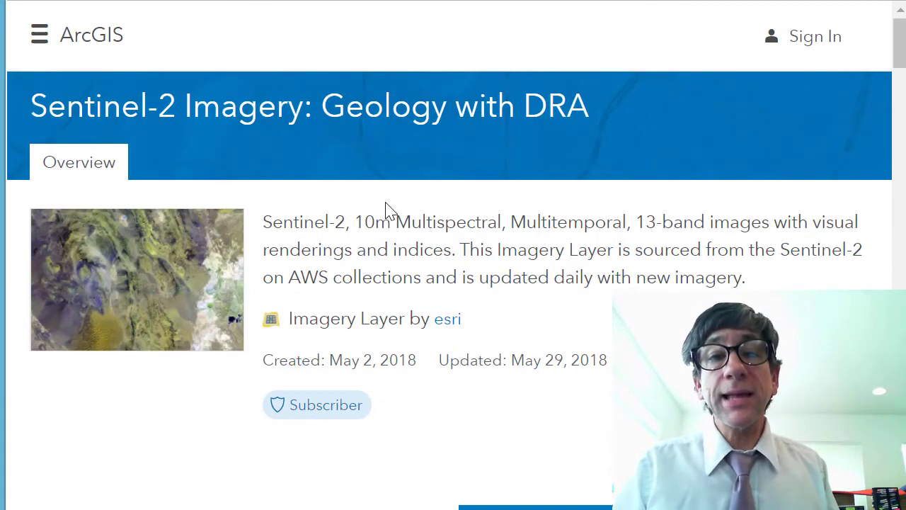
# Examine the Sentinel-2 Imagery: Geology with DRA item page, including its analysis-ready and visual rendering notes
pyautogui.scroll(-5, 394, 208)
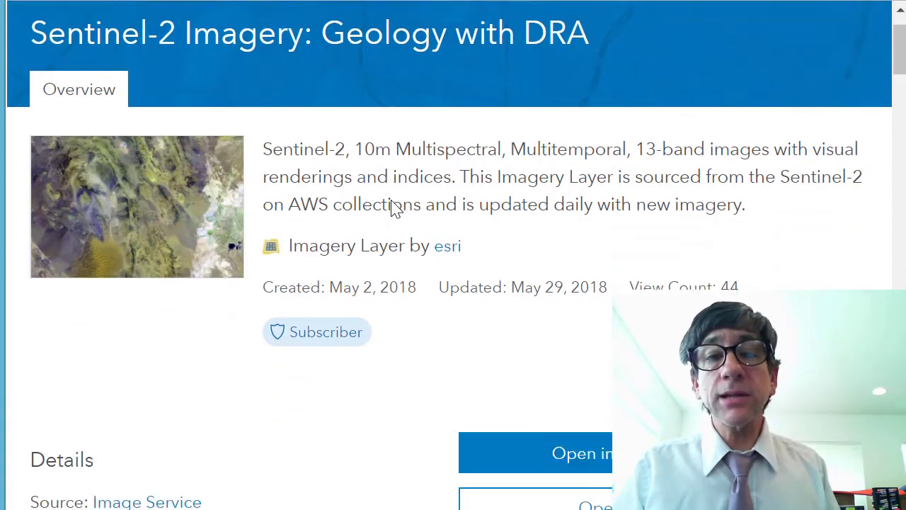
pyautogui.scroll(-3, 394, 208)
pyautogui.scroll(6, 394, 208)
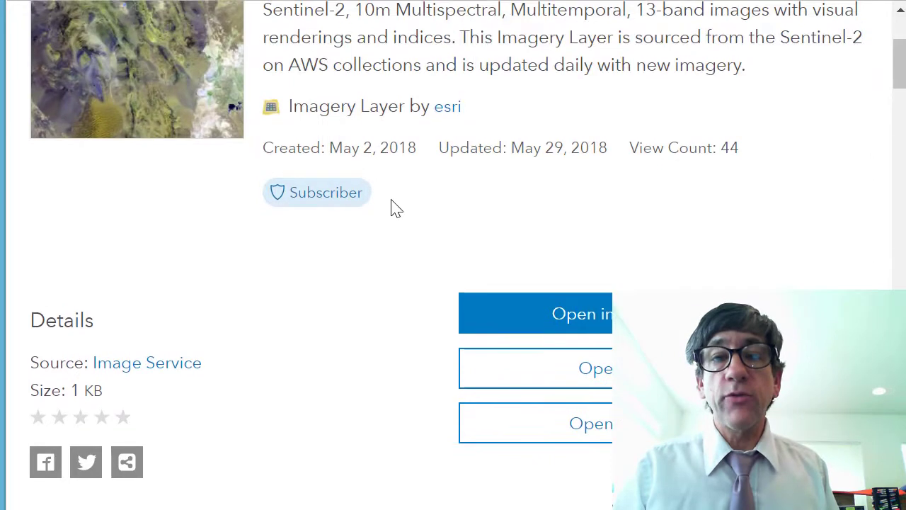
pyautogui.scroll(1, 393, 208)
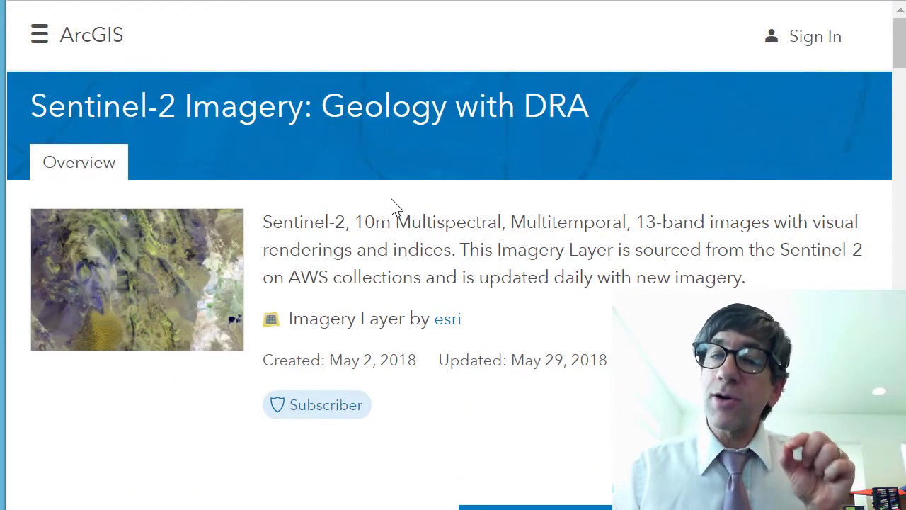
pyautogui.scroll(-10, 394, 208)
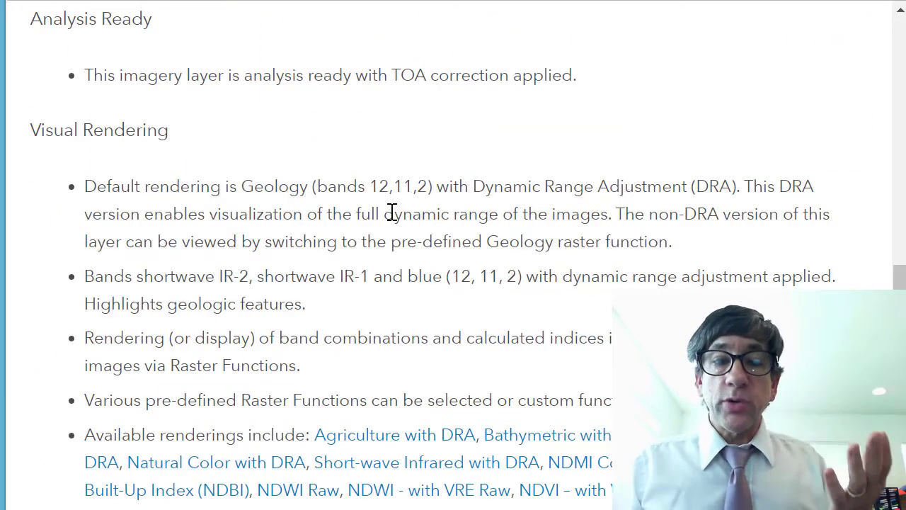
pyautogui.scroll(8, 392, 212)
pyautogui.scroll(10, 394, 217)
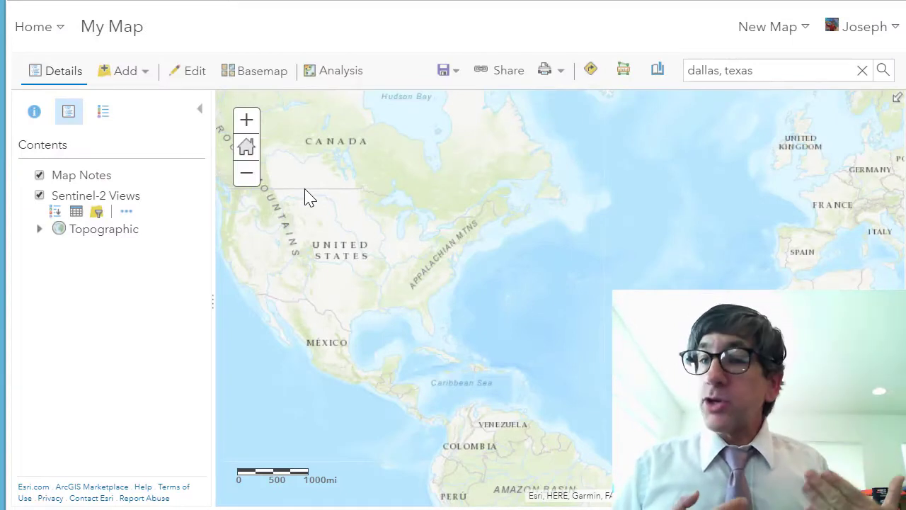
pyautogui.click(145, 78)
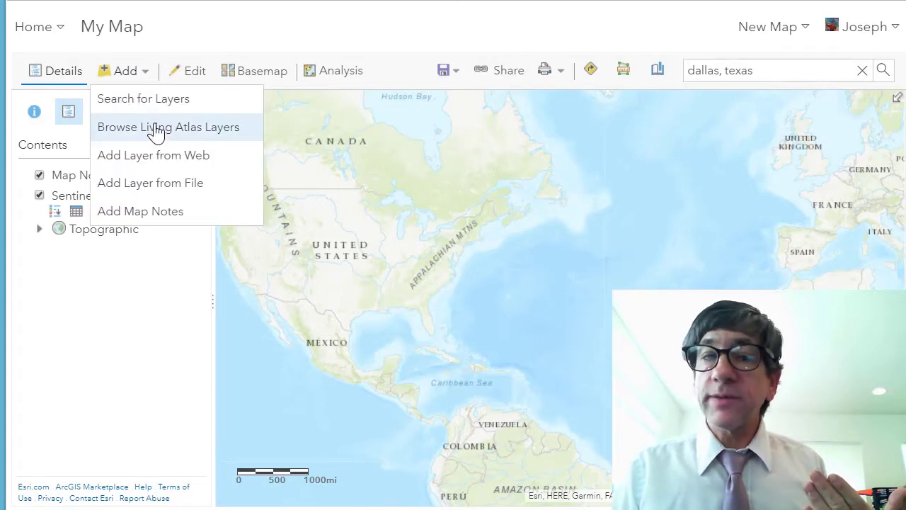
pyautogui.click(150, 306)
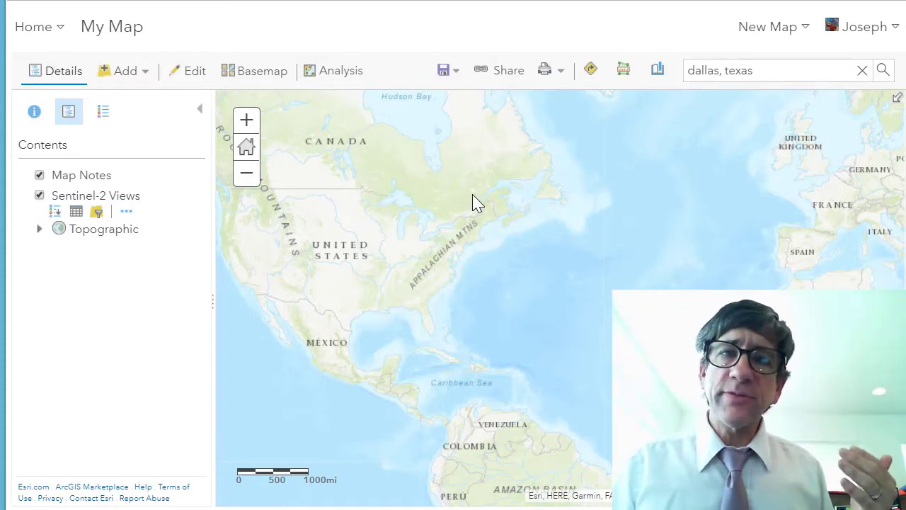
# View the bookmarked places Dallas, Arenal and Hawaii on the map in turn
pyautogui.click(660, 75)
pyautogui.click(679, 192)
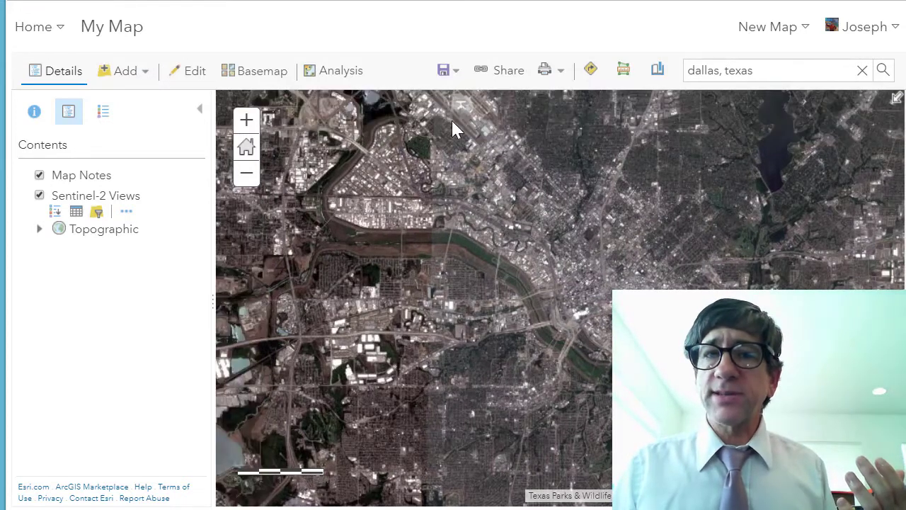
pyautogui.click(655, 77)
pyautogui.click(668, 168)
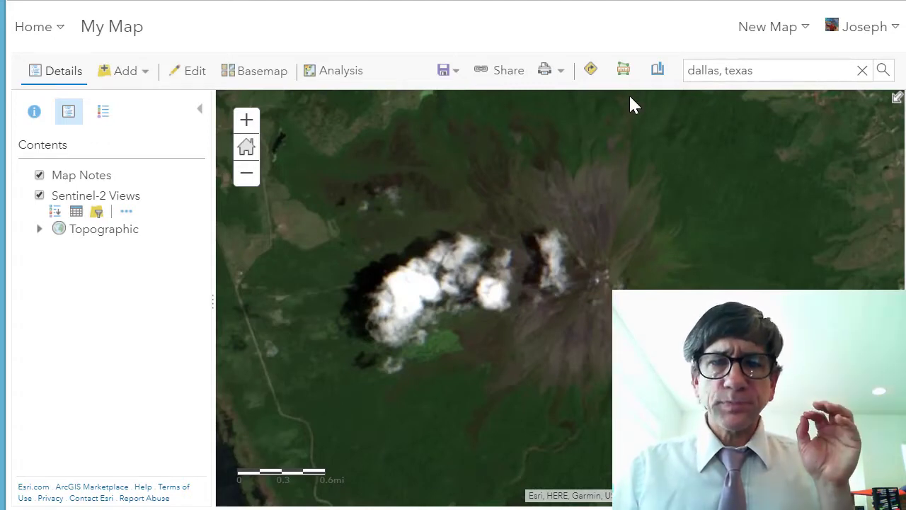
pyautogui.click(658, 70)
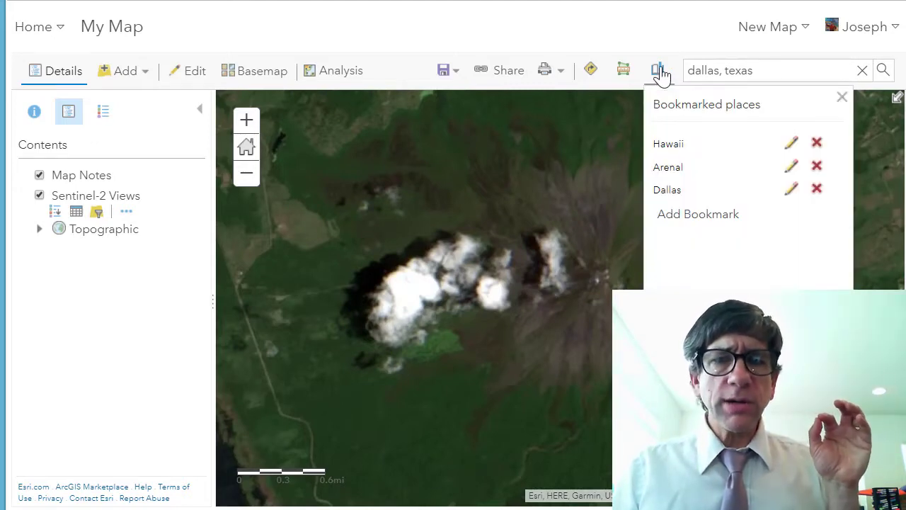
pyautogui.click(677, 151)
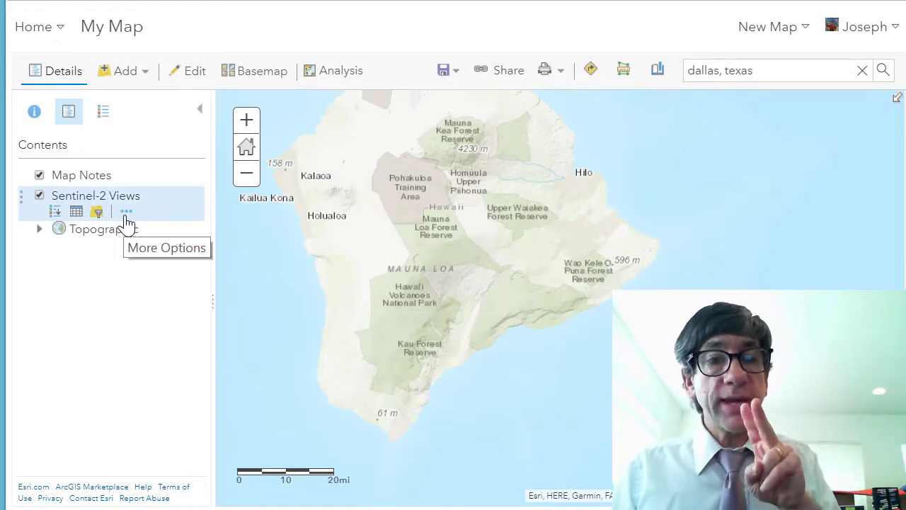
# Review the Sentinel-2 Views filter and apply it with DataType_Format is Cloned or AcquisitionDate is on 5/23/2018
pyautogui.click(97, 213)
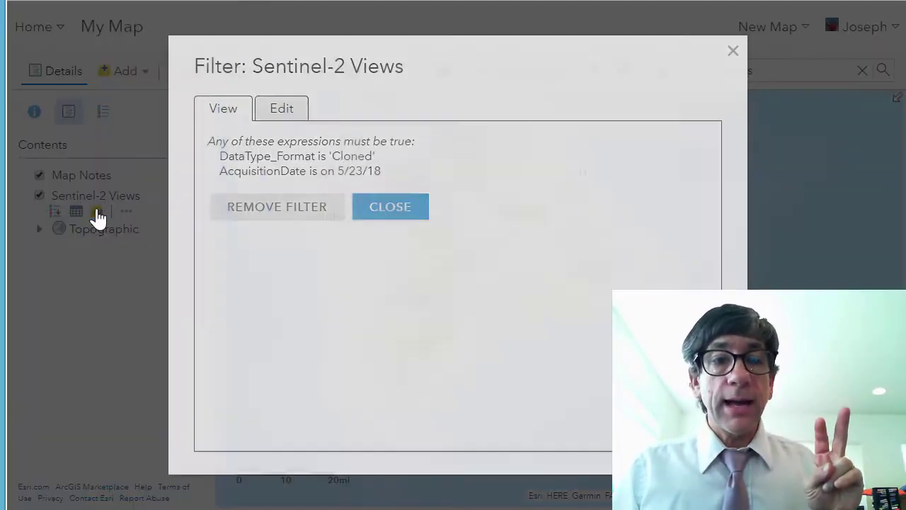
pyautogui.click(271, 111)
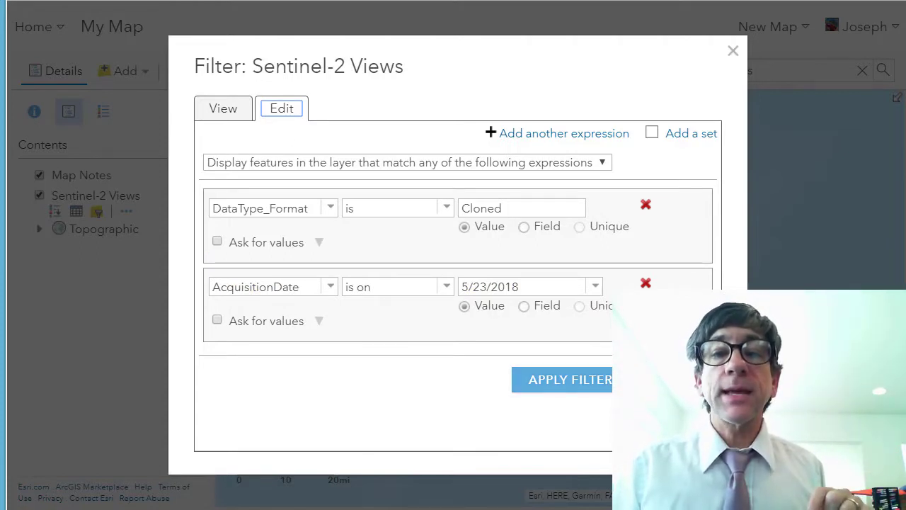
pyautogui.click(609, 380)
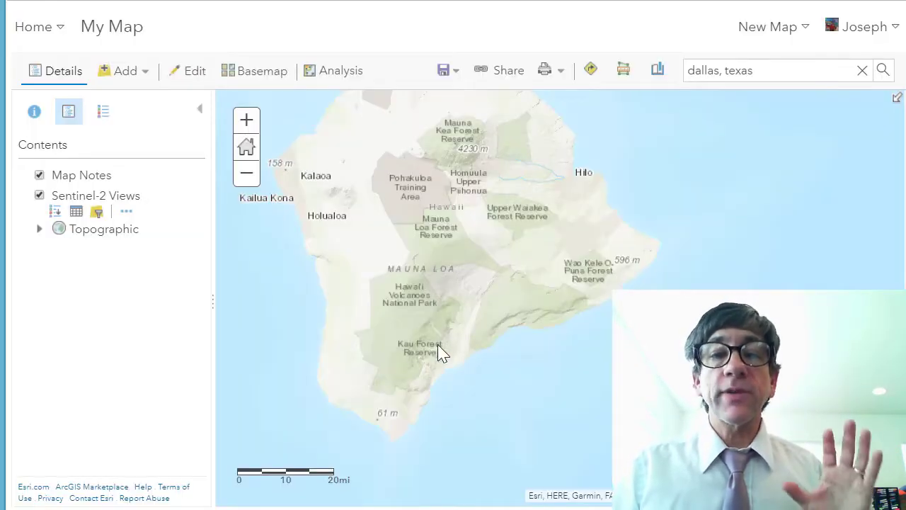
# Set the Sentinel-2 Views layer's image display renderer to Geology with DRA and apply it
pyautogui.click(125, 213)
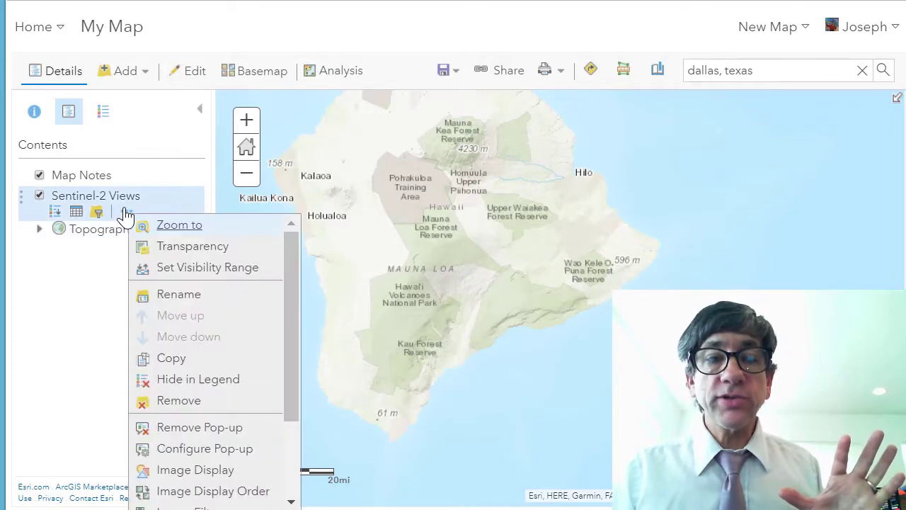
pyautogui.click(205, 471)
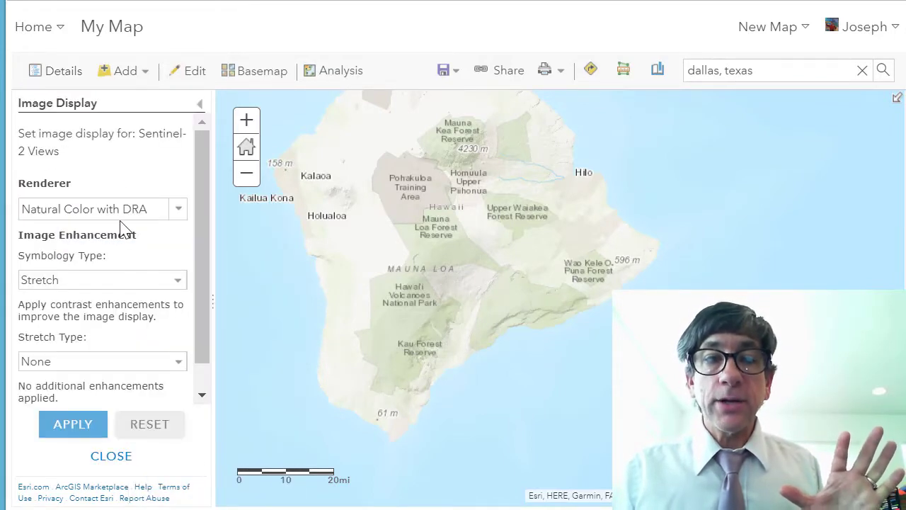
pyautogui.click(175, 214)
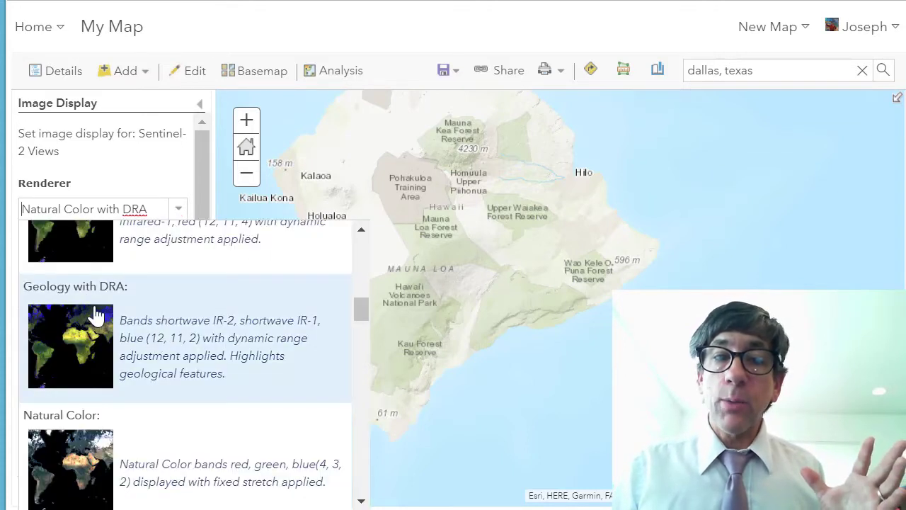
pyautogui.click(157, 338)
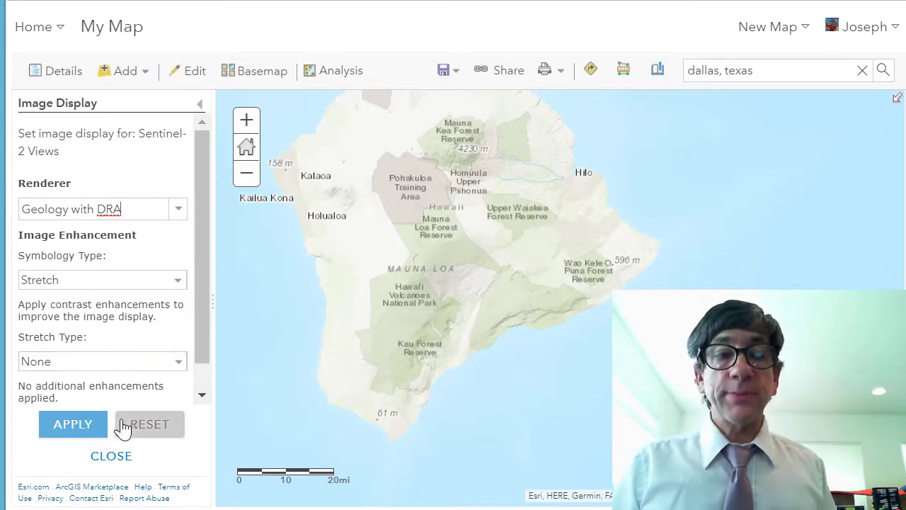
pyautogui.click(88, 432)
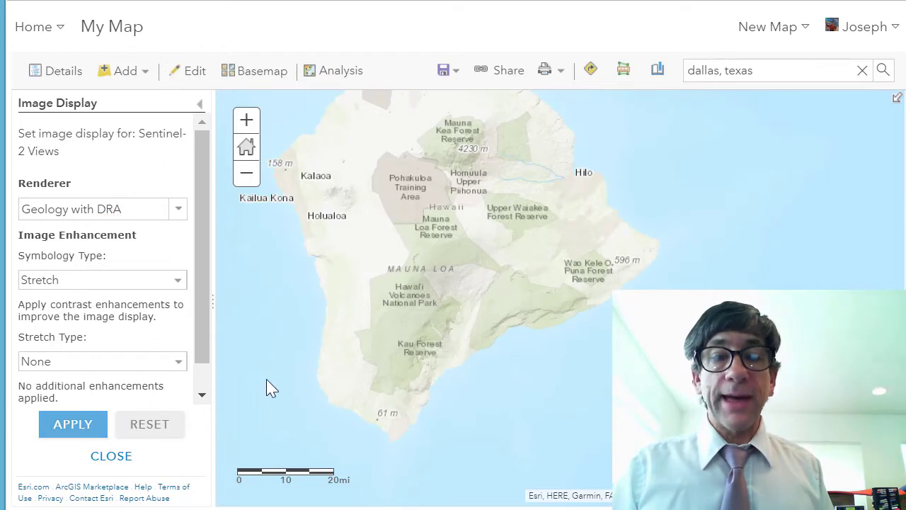
# Return to the Hawaii bookmark and examine the glowing lava flow near the island's eastern coast up close
pyautogui.click(658, 70)
pyautogui.click(676, 149)
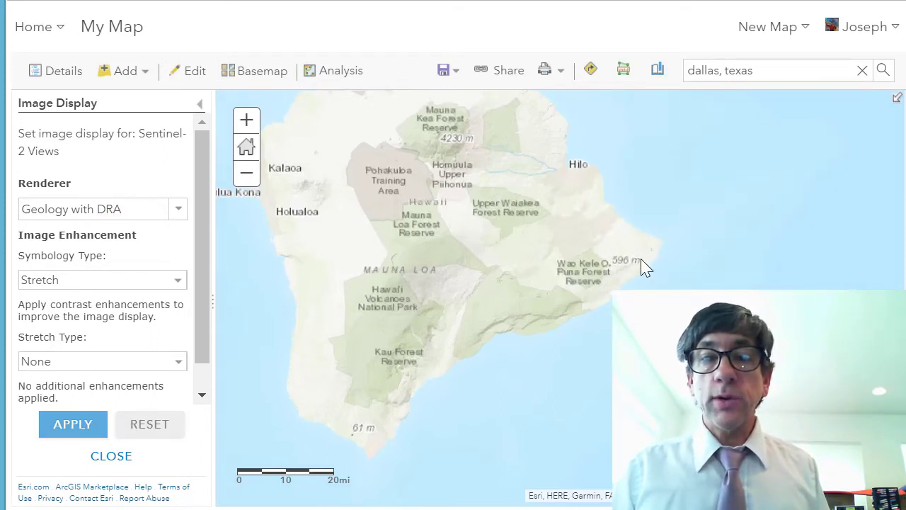
pyautogui.scroll(3, 644, 262)
pyautogui.moveTo(623, 235); pyautogui.dragTo(616, 212)
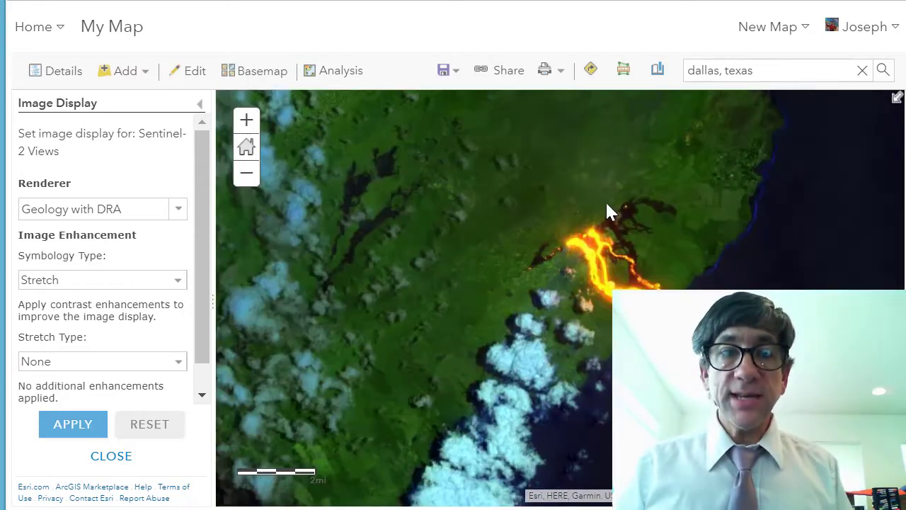
pyautogui.moveTo(575, 238); pyautogui.dragTo(629, 148)
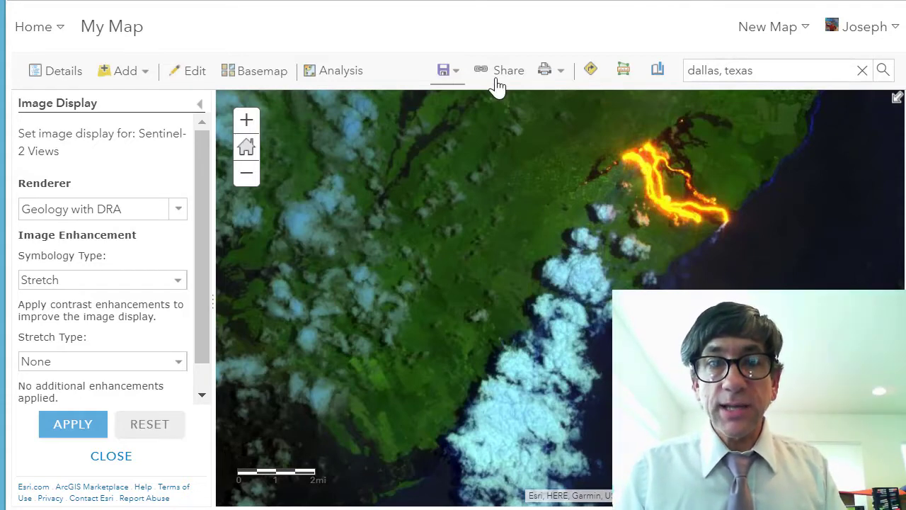
pyautogui.scroll(1, 627, 164)
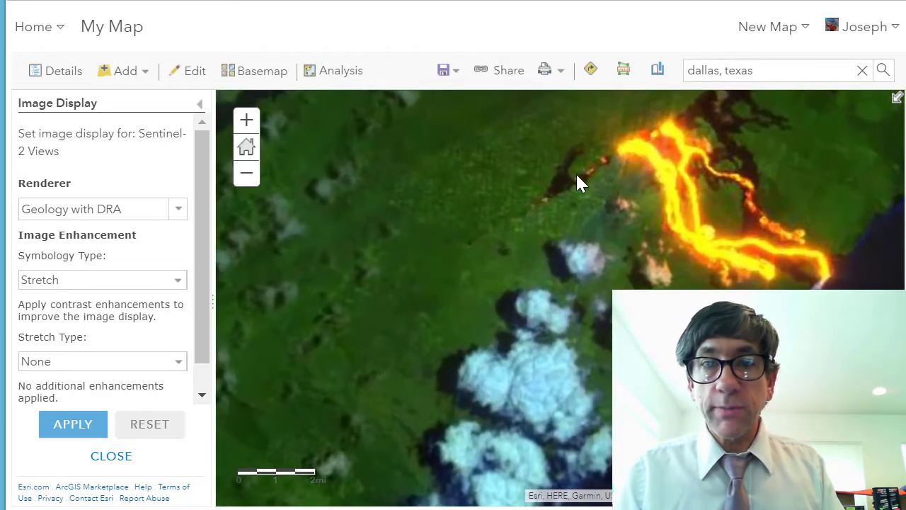
pyautogui.moveTo(579, 182); pyautogui.dragTo(526, 204)
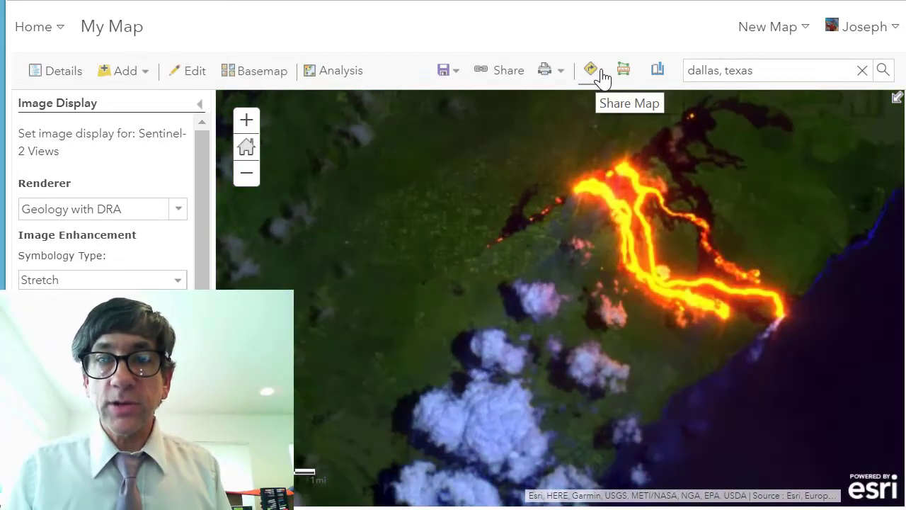
# Measure the lava flow's length in miles, tracing its course from the western inland end to where it meets the ocean
pyautogui.click(623, 71)
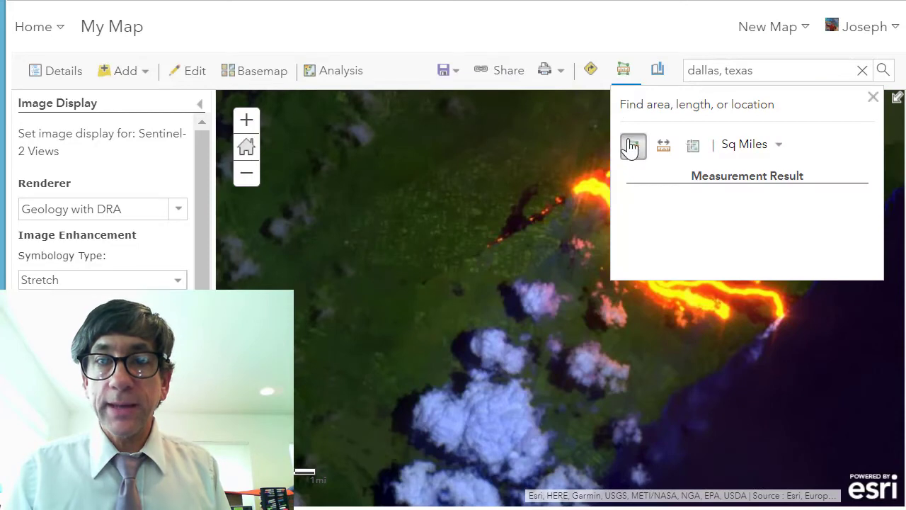
pyautogui.click(669, 158)
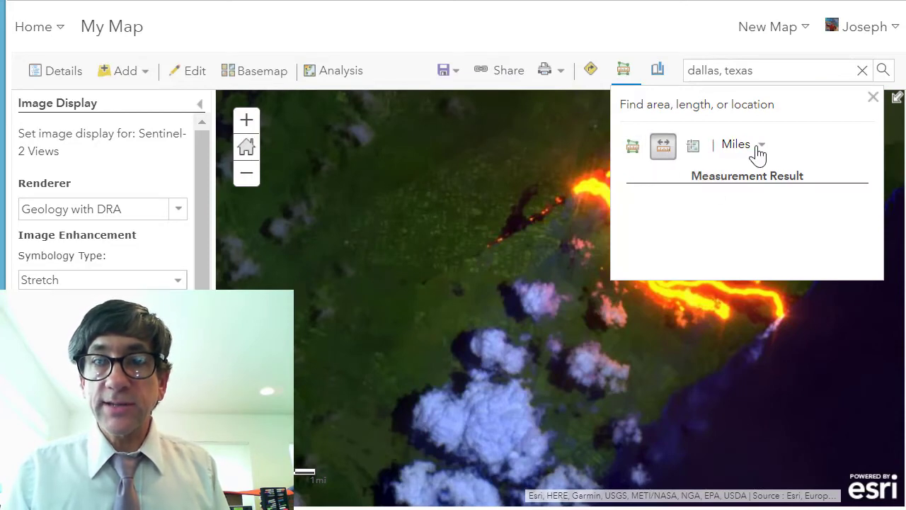
pyautogui.click(759, 152)
pyautogui.click(753, 170)
pyautogui.click(570, 187)
pyautogui.moveTo(519, 273); pyautogui.dragTo(354, 223)
pyautogui.click(427, 135)
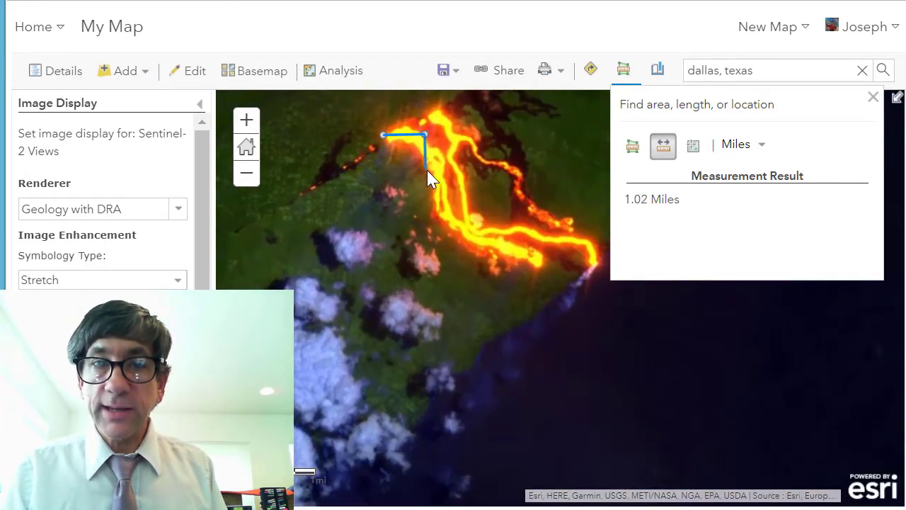
pyautogui.click(444, 197)
pyautogui.click(454, 223)
pyautogui.click(483, 238)
pyautogui.click(517, 251)
pyautogui.click(540, 249)
pyautogui.click(565, 246)
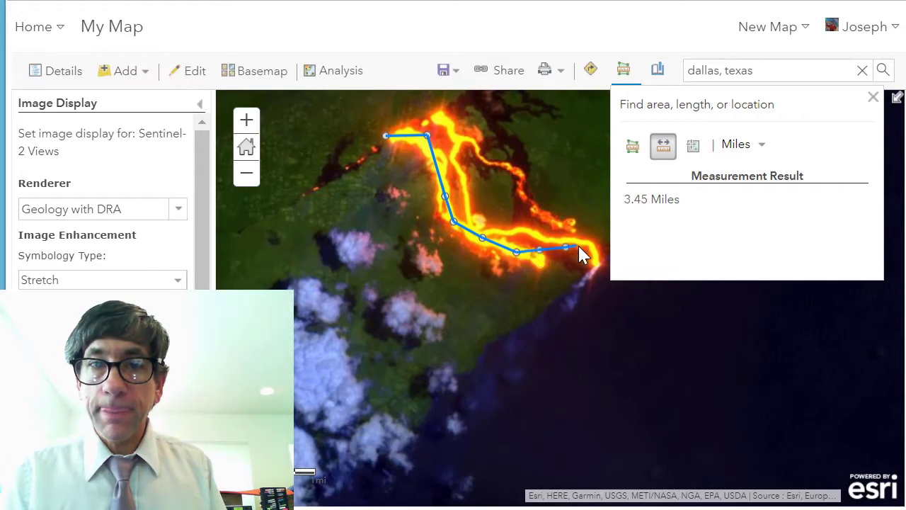
pyautogui.click(587, 245)
pyautogui.click(600, 257)
pyautogui.doubleClick(596, 267)
# Switch the unit of the lava flow's length measurement to kilometers
pyautogui.click(762, 146)
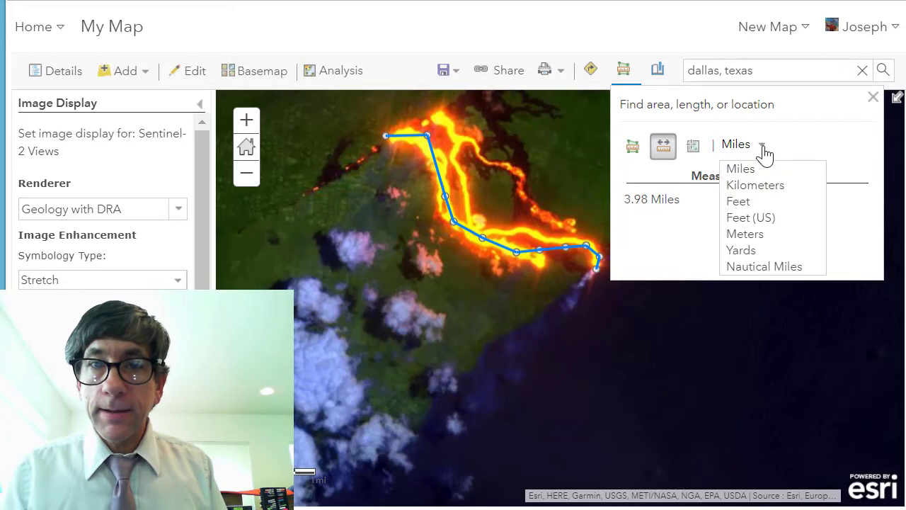
pyautogui.click(747, 186)
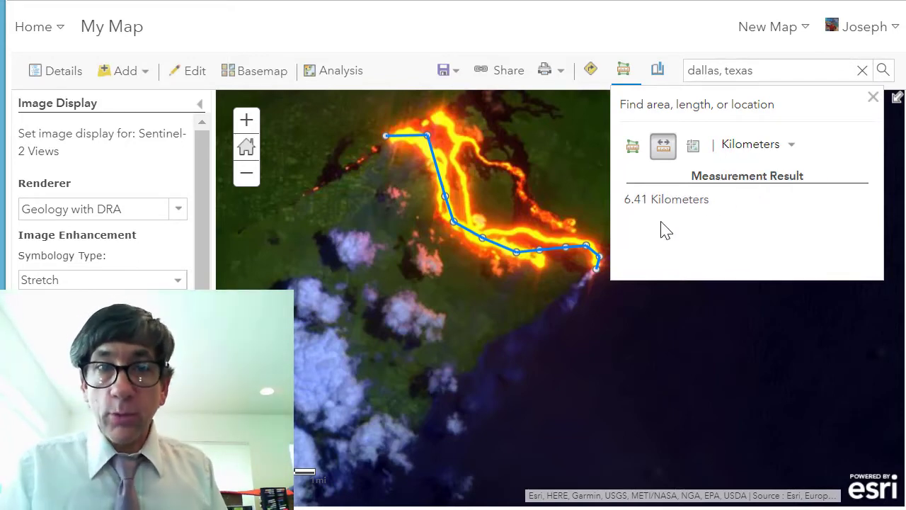
pyautogui.moveTo(398, 206); pyautogui.dragTo(464, 364)
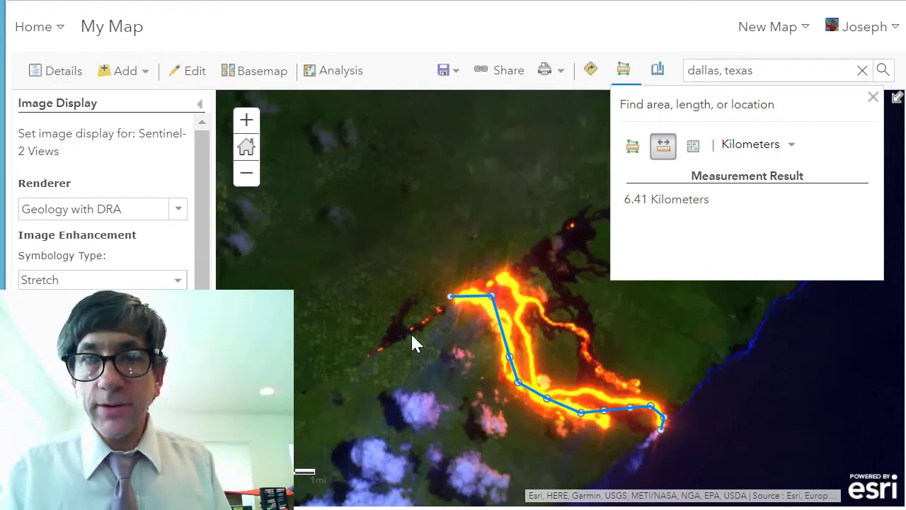
# Change the Sentinel-2 Views renderer to Natural Color with DRA and view the lava flow area in it
pyautogui.click(177, 210)
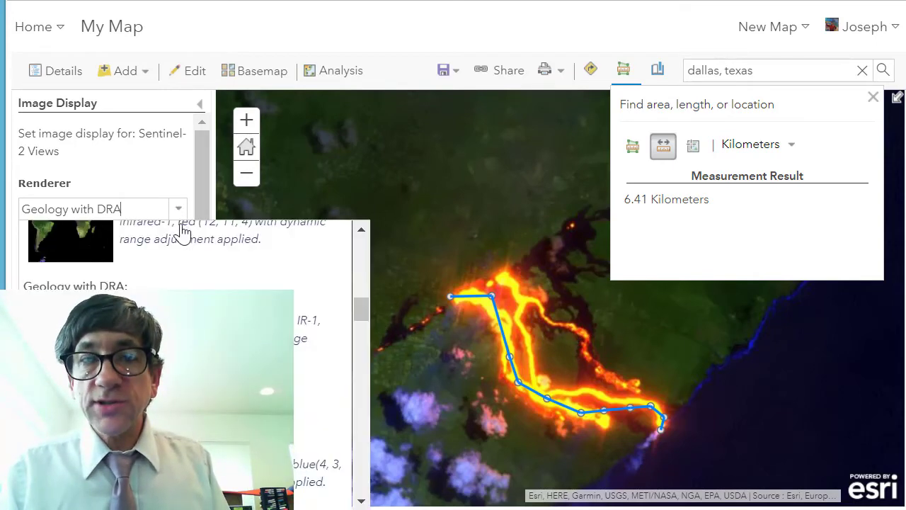
pyautogui.scroll(5, 322, 361)
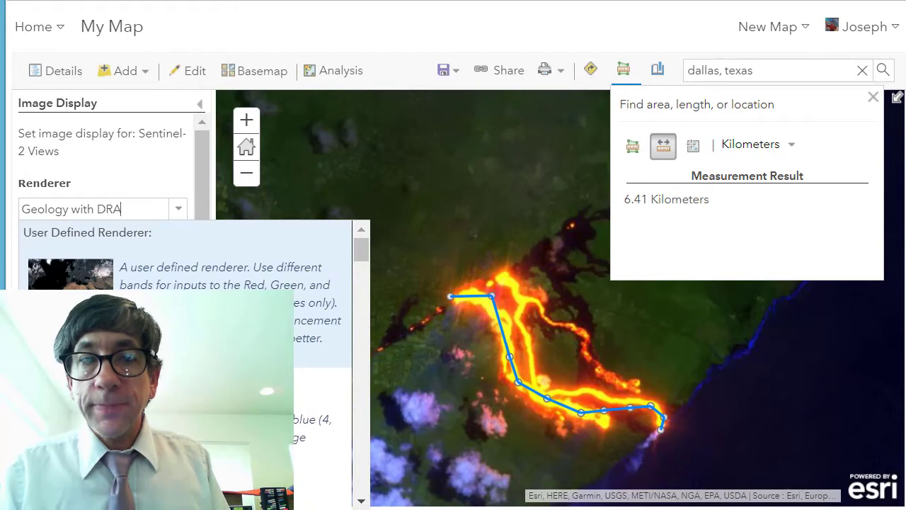
pyautogui.click(212, 425)
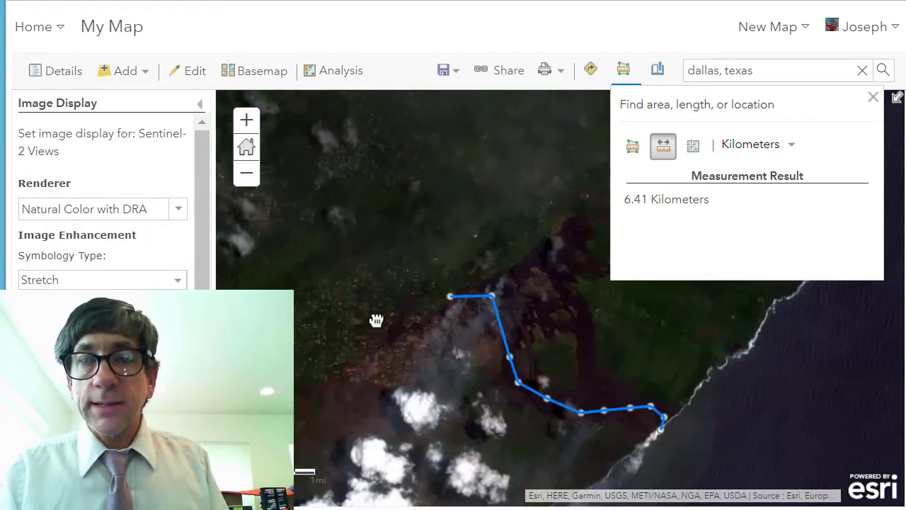
pyautogui.moveTo(370, 338); pyautogui.dragTo(368, 226)
pyautogui.moveTo(335, 292); pyautogui.dragTo(308, 318)
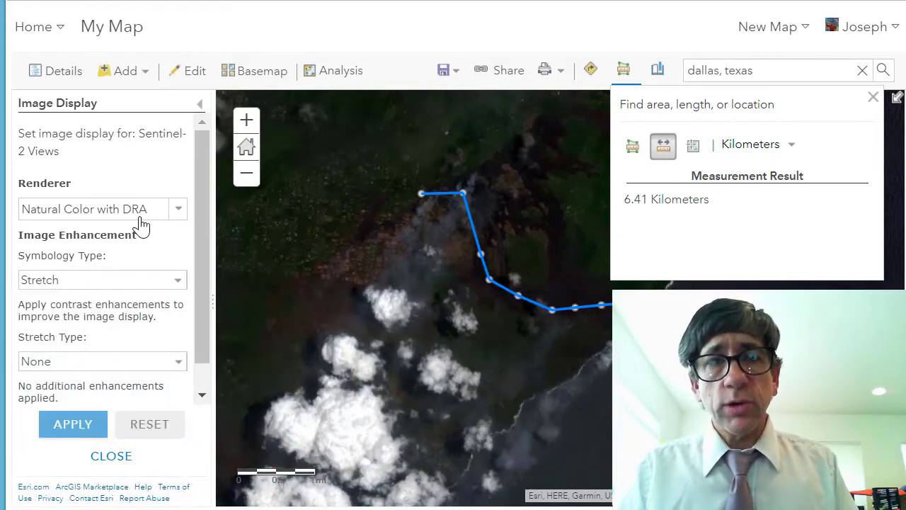
# Set the Sentinel-2 Views renderer back to Geology with DRA and apply it
pyautogui.click(179, 212)
pyautogui.scroll(-3, 203, 375)
pyautogui.scroll(-7, 203, 403)
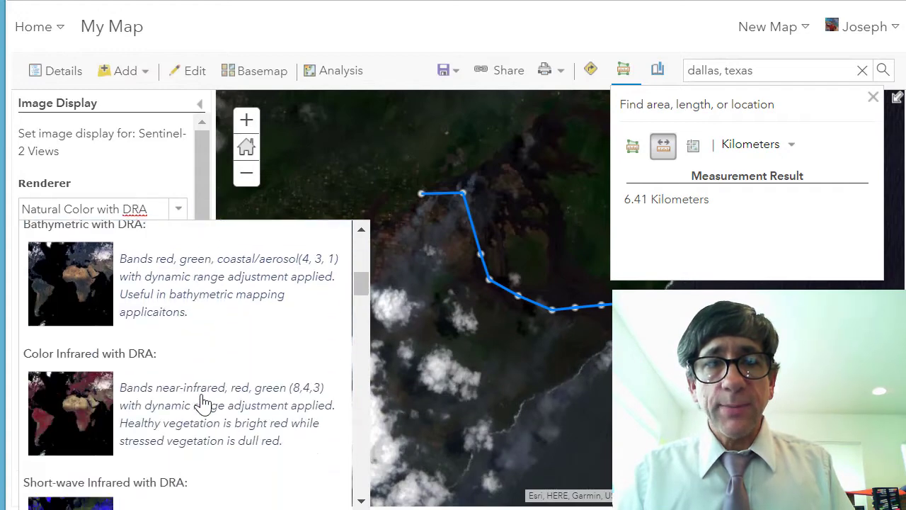
pyautogui.click(200, 427)
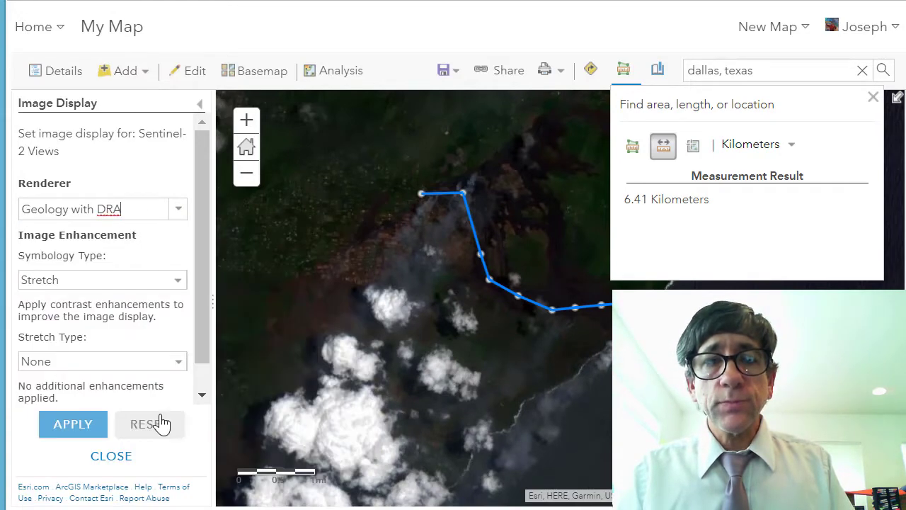
pyautogui.click(73, 425)
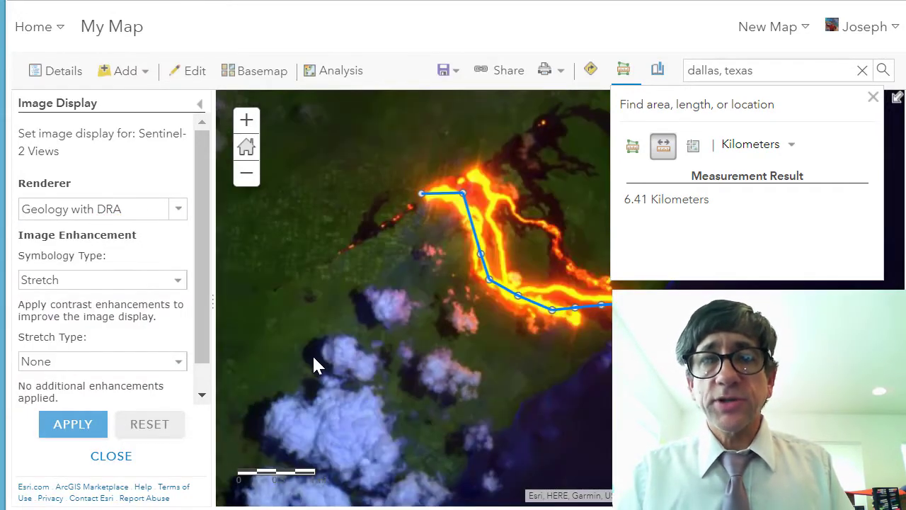
pyautogui.moveTo(314, 364); pyautogui.dragTo(350, 304)
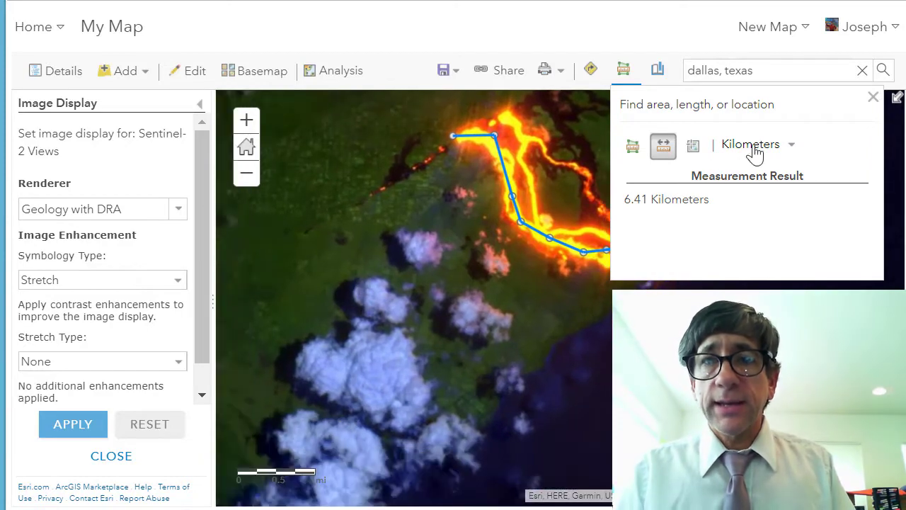
# Close the measurement tool and view the lava flow together with the surrounding coast and clouds to the southwest
pyautogui.click(874, 98)
pyautogui.scroll(-3, 607, 368)
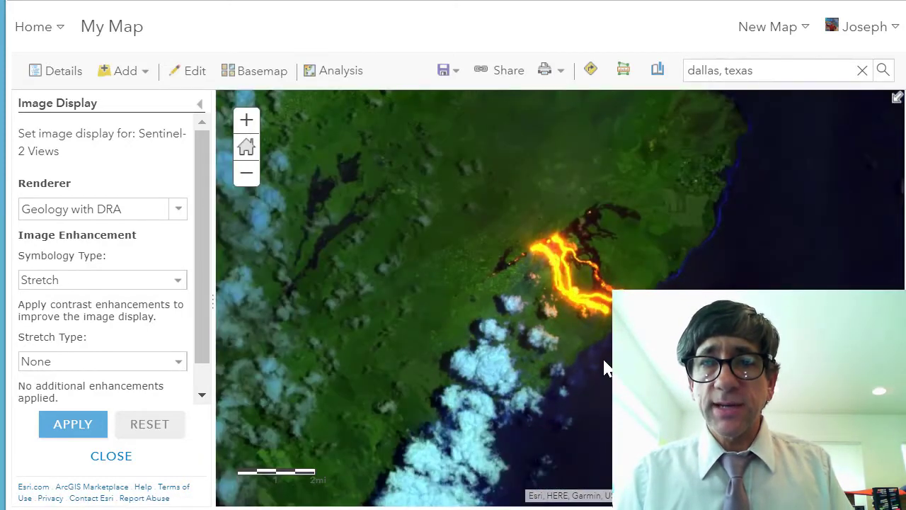
pyautogui.moveTo(607, 364); pyautogui.dragTo(631, 222)
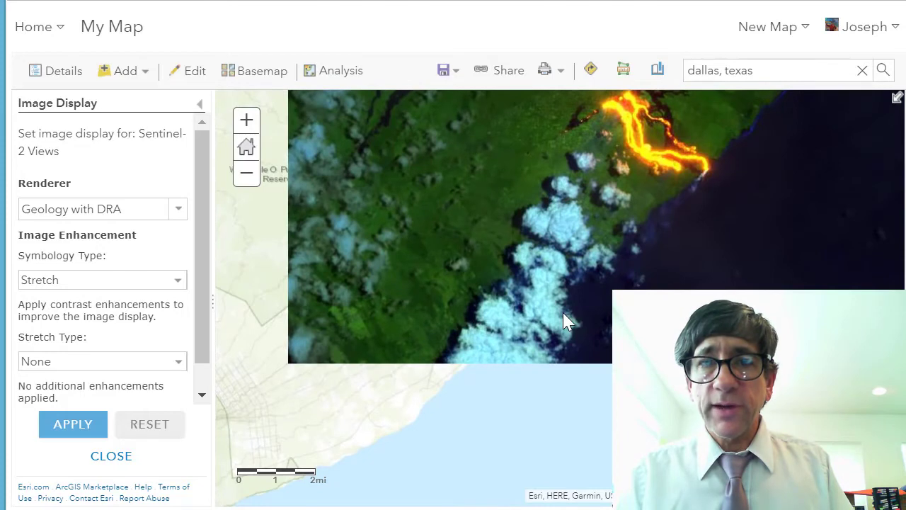
pyautogui.scroll(-2, 563, 312)
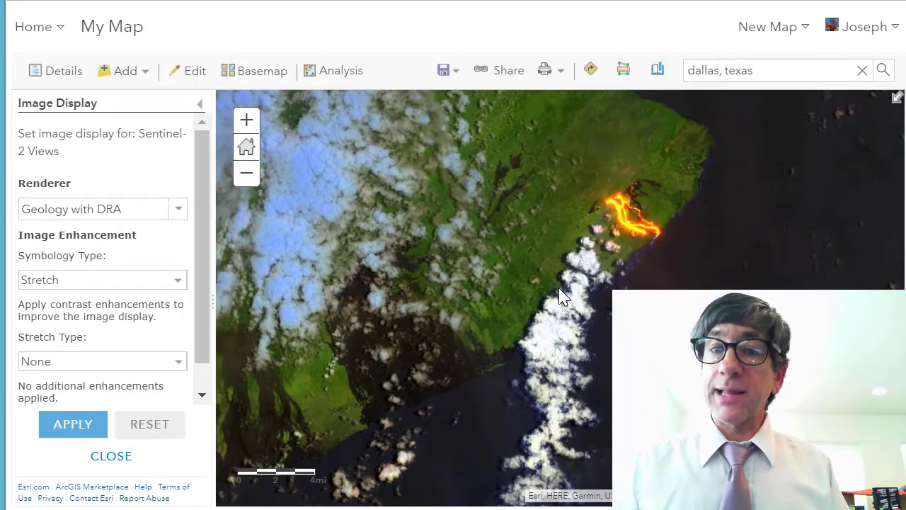
pyautogui.scroll(1, 559, 296)
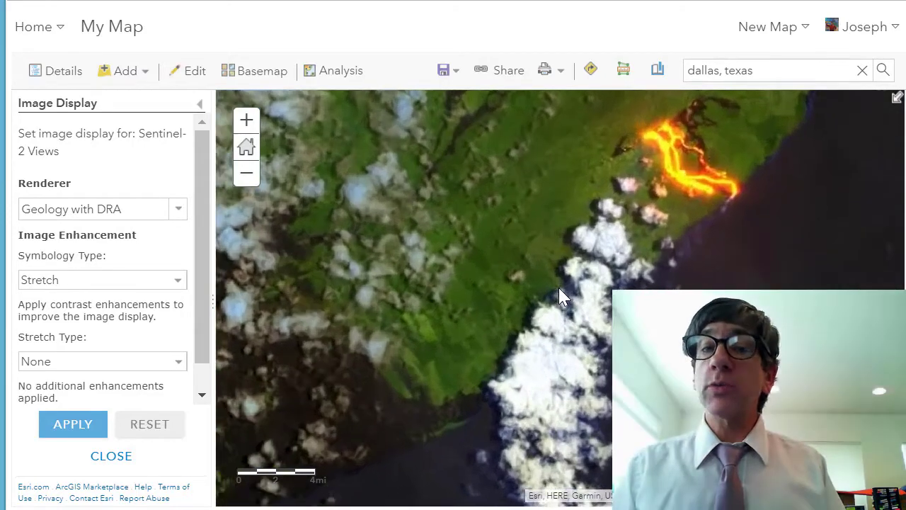
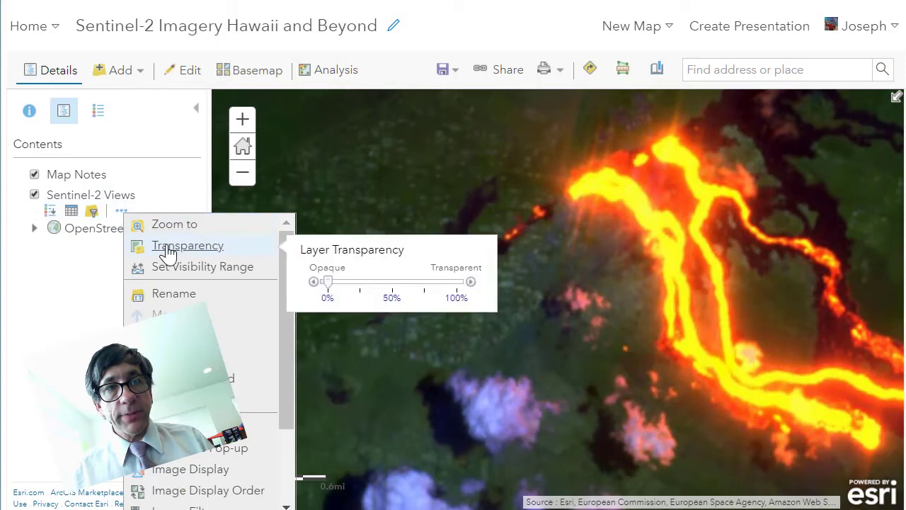
# Set the Sentinel-2 Views layer's transparency to about 50% so the OpenStreetMap basemap shows through the lava flow
pyautogui.moveTo(328, 290); pyautogui.dragTo(390, 291)
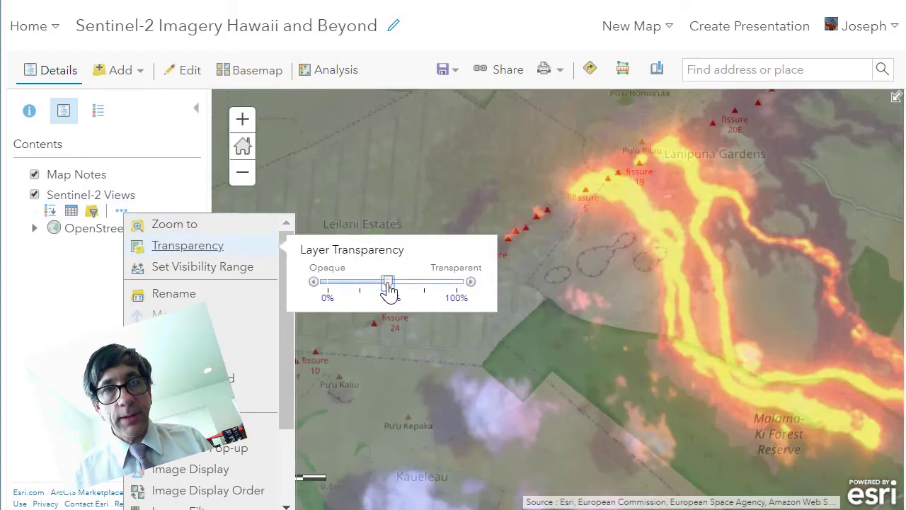
pyautogui.click(621, 334)
pyautogui.moveTo(621, 334); pyautogui.dragTo(489, 318)
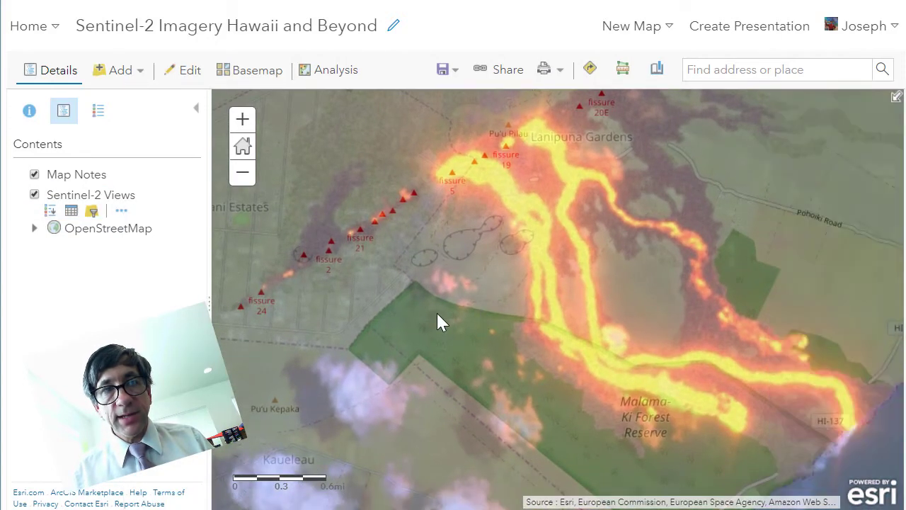
# Compare the blended imagery with the basemap around the fissures and Pāhoa, and hide the Sentinel-2 Views layer
pyautogui.scroll(-1, 436, 320)
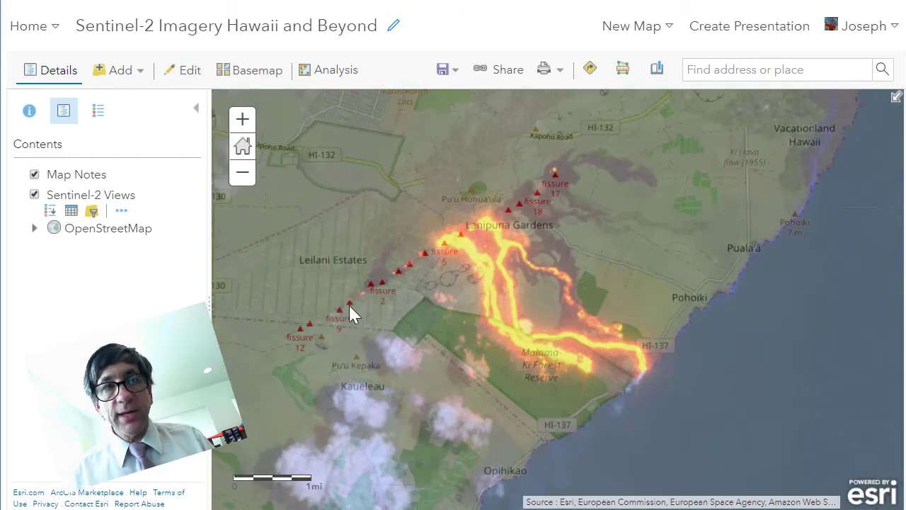
pyautogui.scroll(-1, 351, 305)
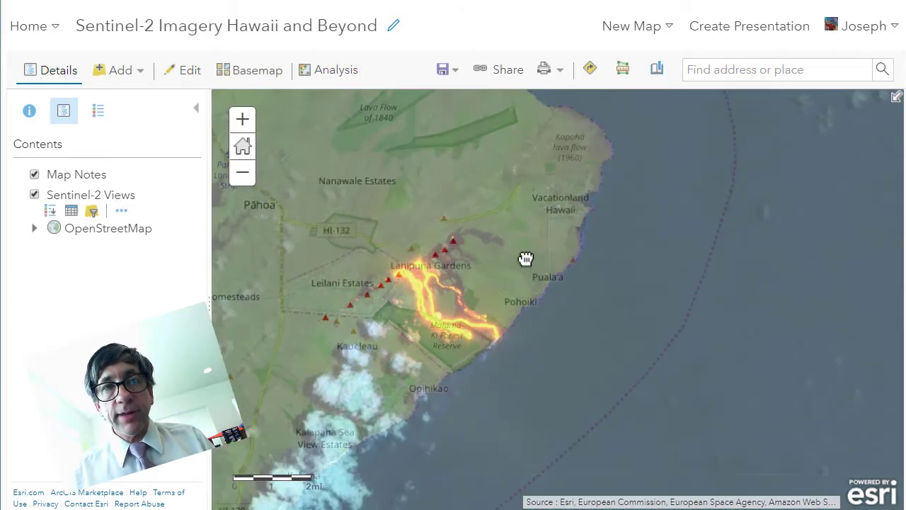
pyautogui.moveTo(525, 258); pyautogui.dragTo(543, 291)
pyautogui.moveTo(472, 273); pyautogui.dragTo(613, 229)
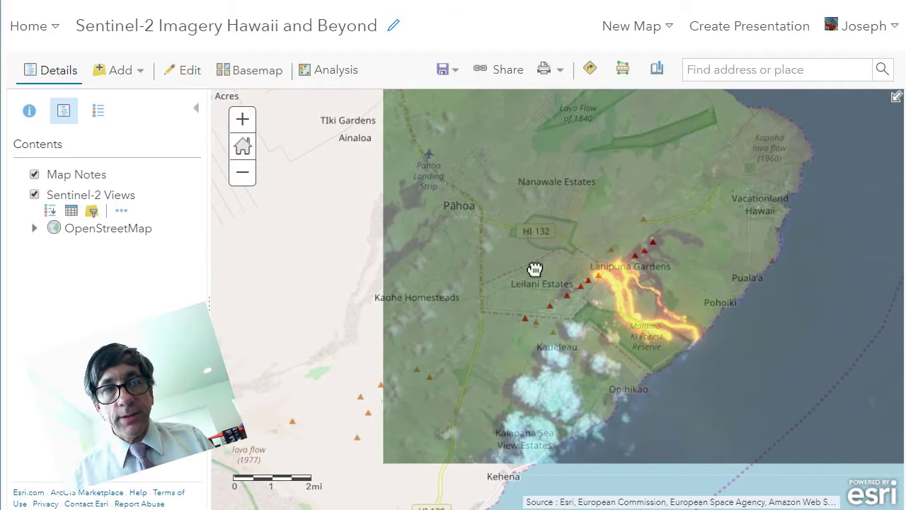
pyautogui.moveTo(522, 284); pyautogui.dragTo(557, 216)
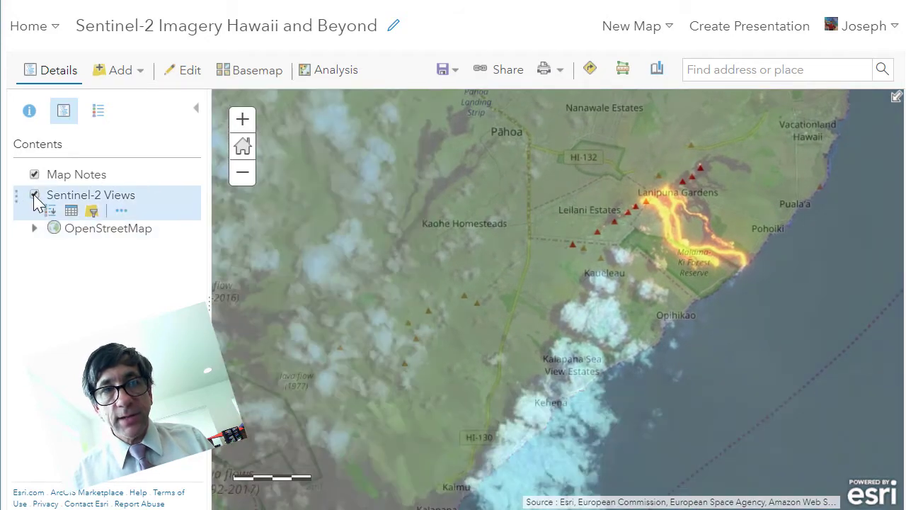
pyautogui.click(34, 196)
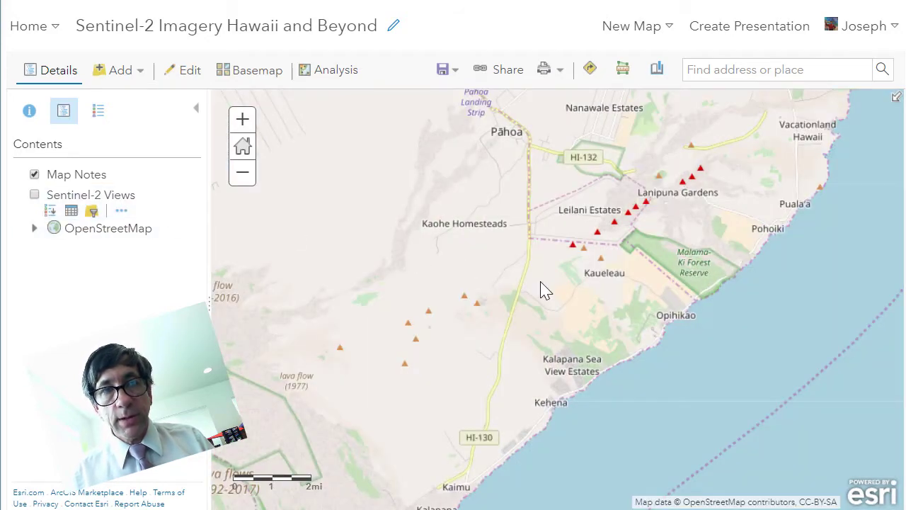
# Add a map notes layer named Map Notes 1 using the Map Notes template
pyautogui.click(139, 73)
pyautogui.click(145, 221)
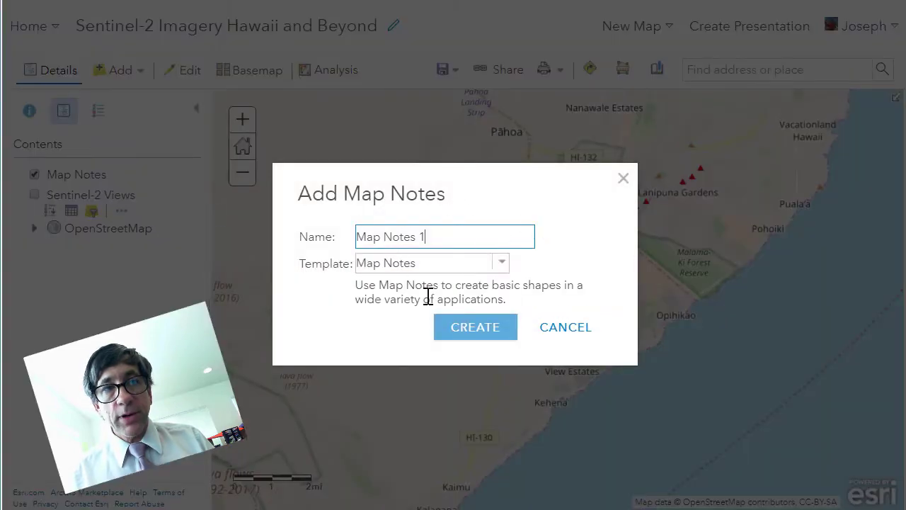
pyautogui.click(475, 328)
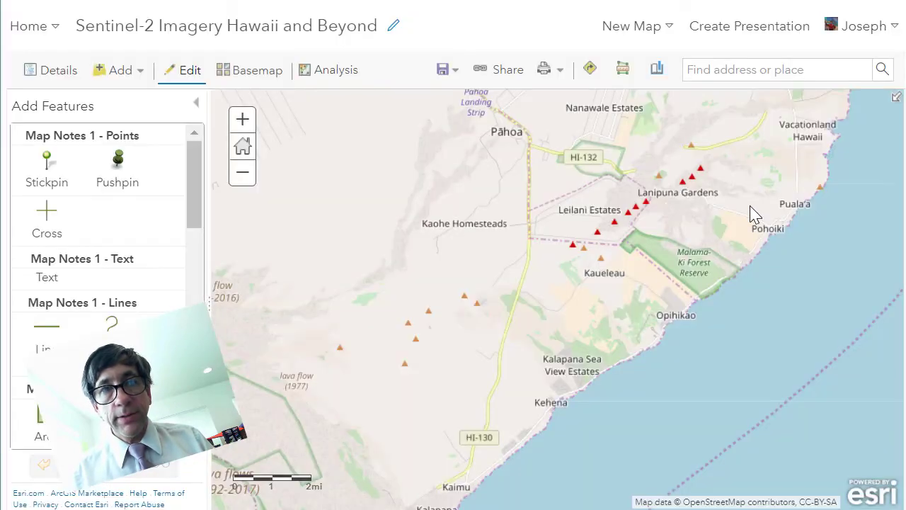
# Place a pushpin just east of Lanipuna Gardens with the default title Point, and return to the layer contents
pyautogui.click(129, 174)
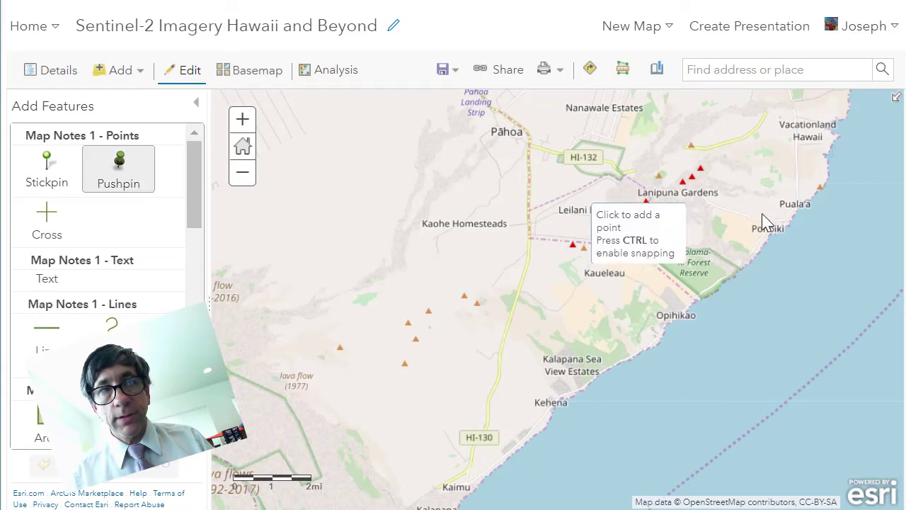
pyautogui.click(737, 198)
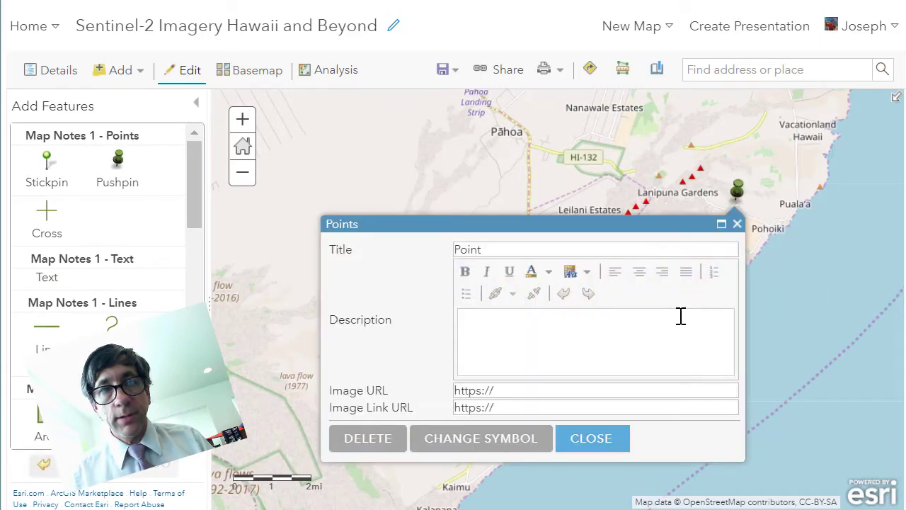
pyautogui.click(590, 437)
pyautogui.click(196, 104)
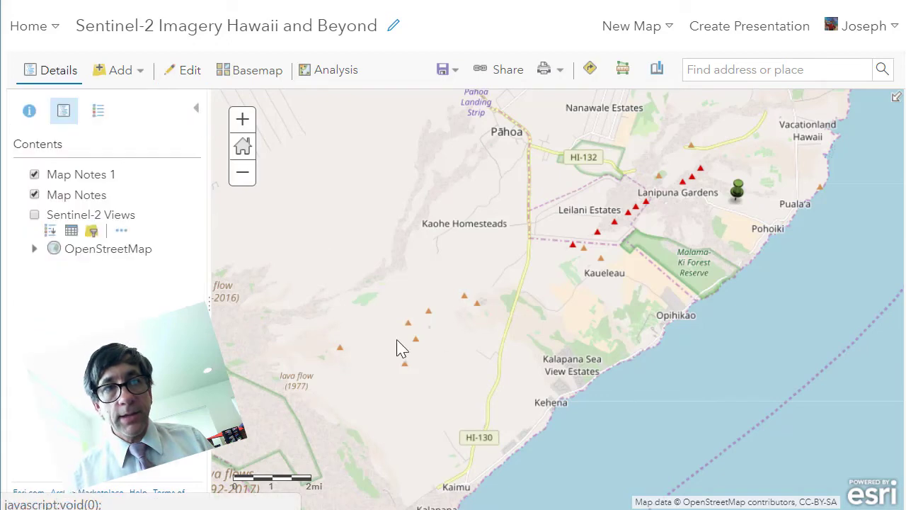
# View the basemap from Hawai'i Volcanoes National Park northward to the surroundings of Hilo
pyautogui.scroll(-3, 536, 323)
pyautogui.scroll(2, 489, 344)
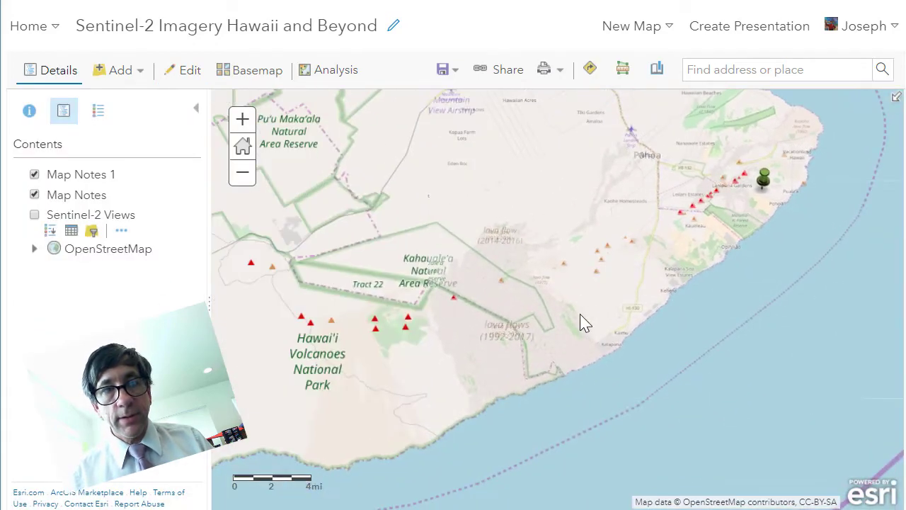
pyautogui.scroll(1, 627, 374)
pyautogui.moveTo(639, 320); pyautogui.dragTo(593, 435)
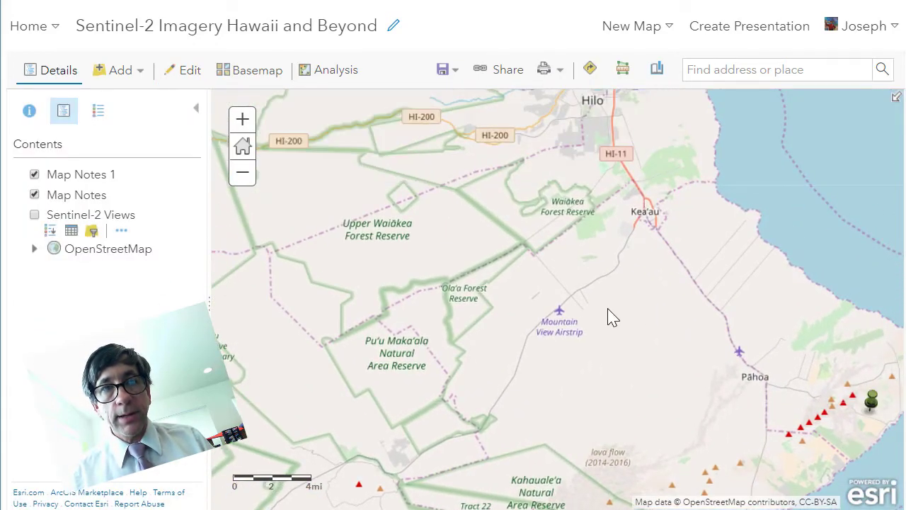
pyautogui.scroll(-1, 616, 286)
pyautogui.scroll(3, 579, 273)
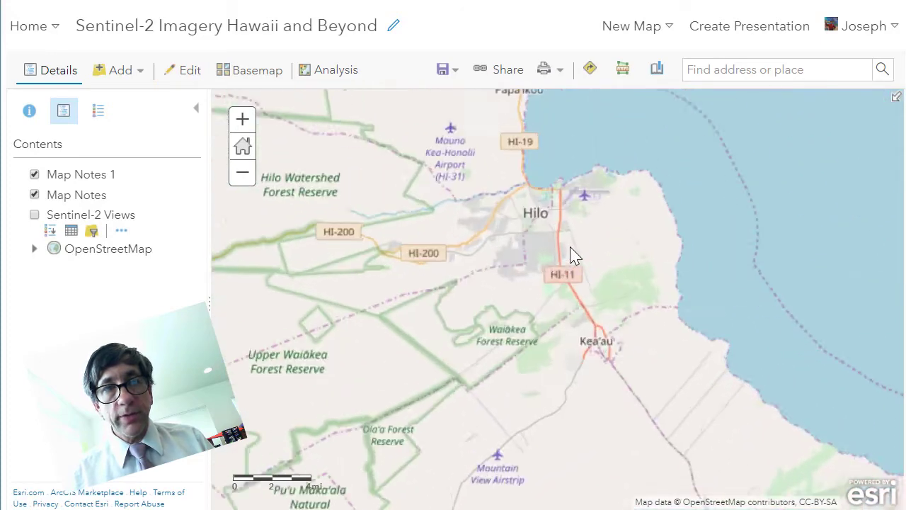
# Measure the straight-line distance in kilometers from Hilo to the pushpin east of Lanipuna Gardens
pyautogui.moveTo(536, 233); pyautogui.dragTo(581, 290)
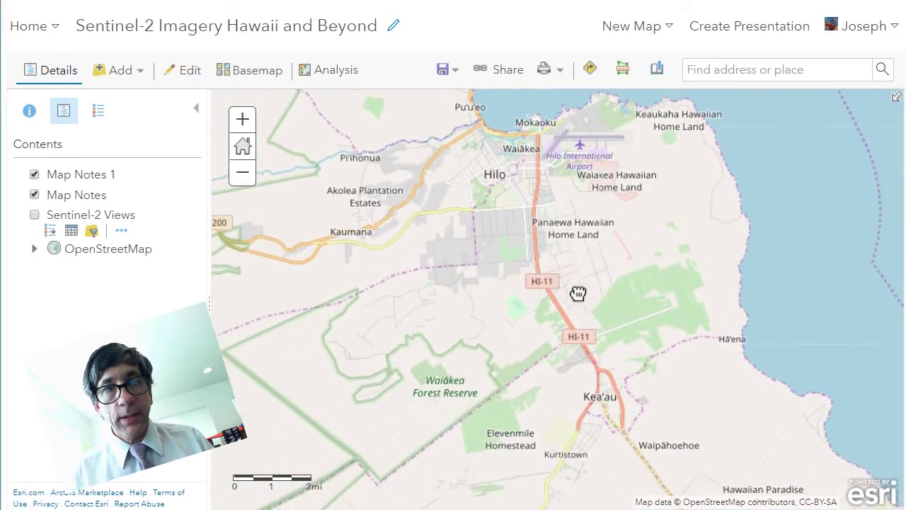
pyautogui.scroll(-1, 574, 297)
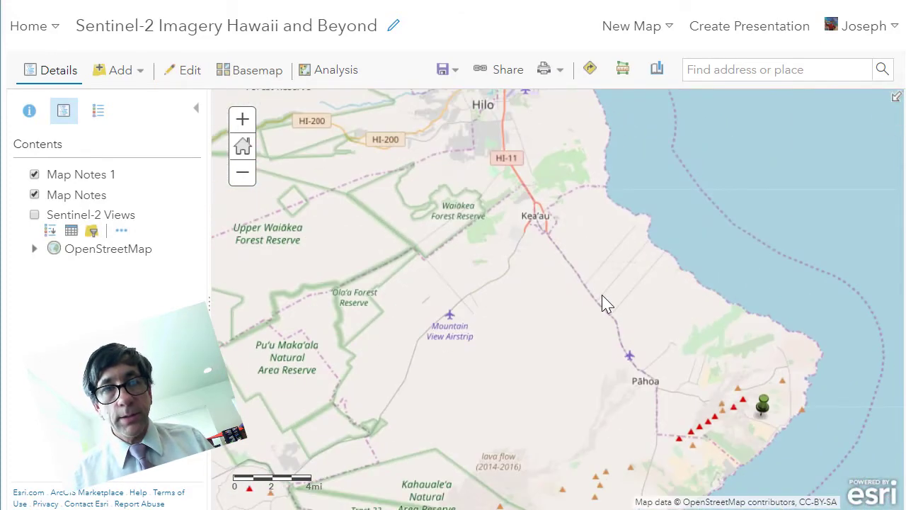
pyautogui.moveTo(545, 209); pyautogui.dragTo(547, 255)
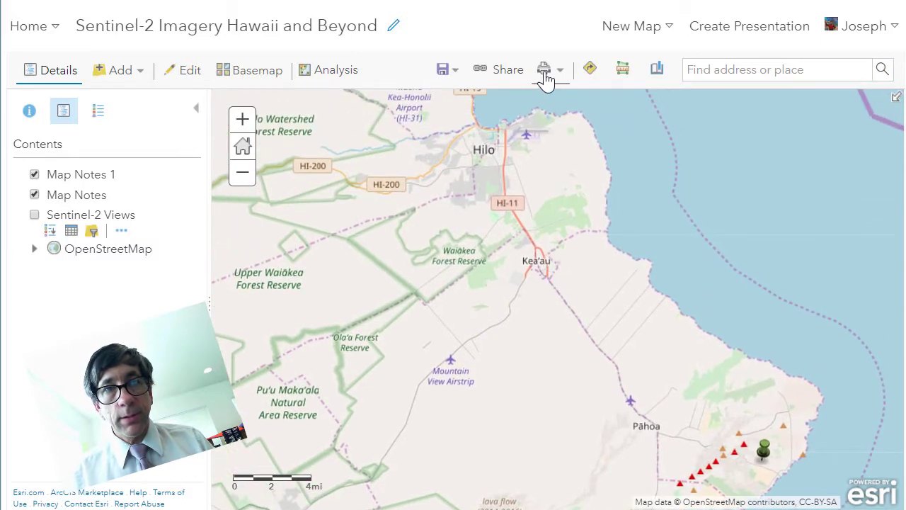
pyautogui.click(628, 79)
pyautogui.click(660, 147)
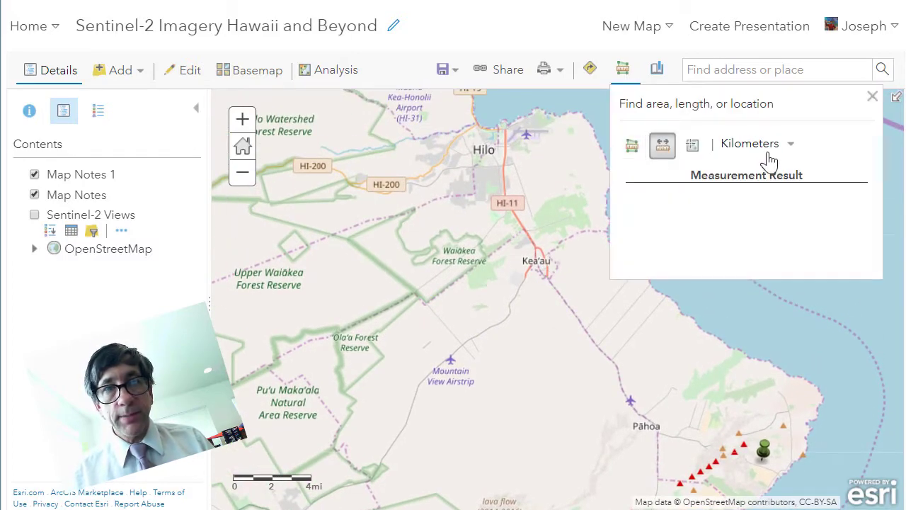
pyautogui.click(499, 143)
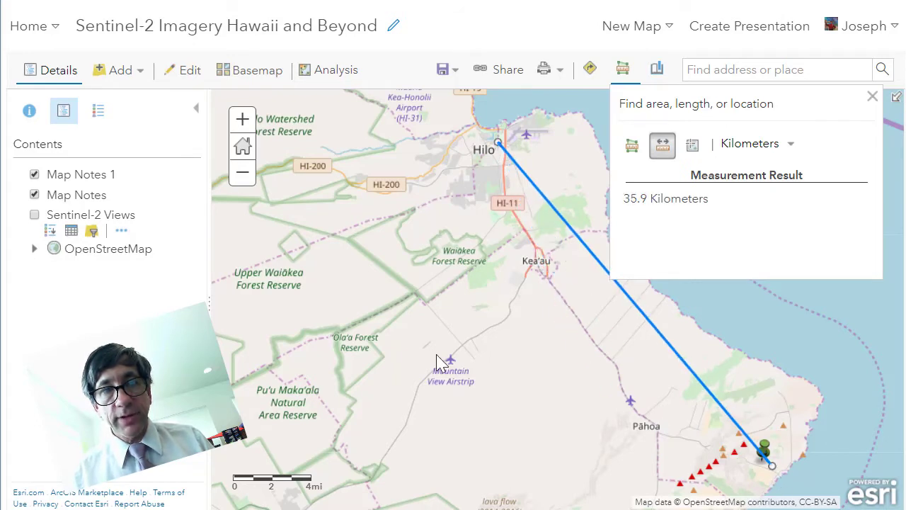
# Show the Sentinel-2 Views layer and view the imagery along the coast around the measured line and lava flow
pyautogui.click(34, 215)
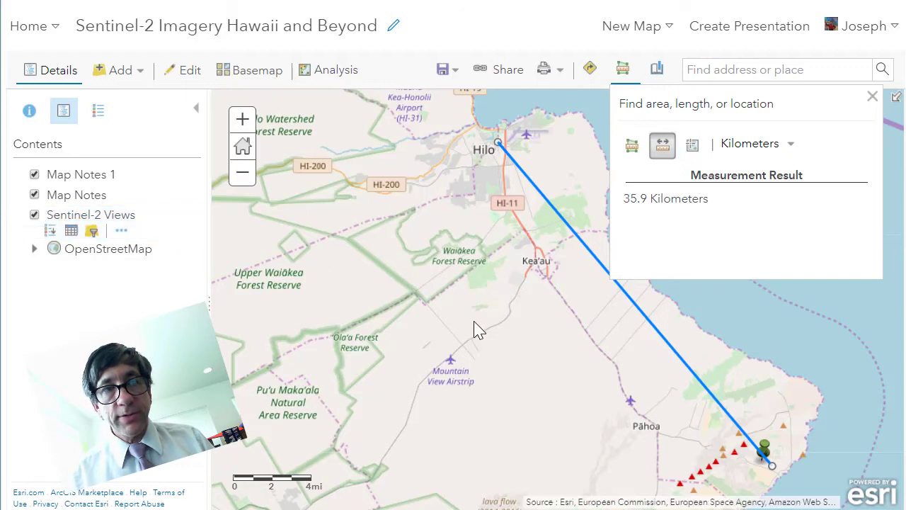
pyautogui.moveTo(505, 383); pyautogui.dragTo(509, 322)
pyautogui.click(123, 233)
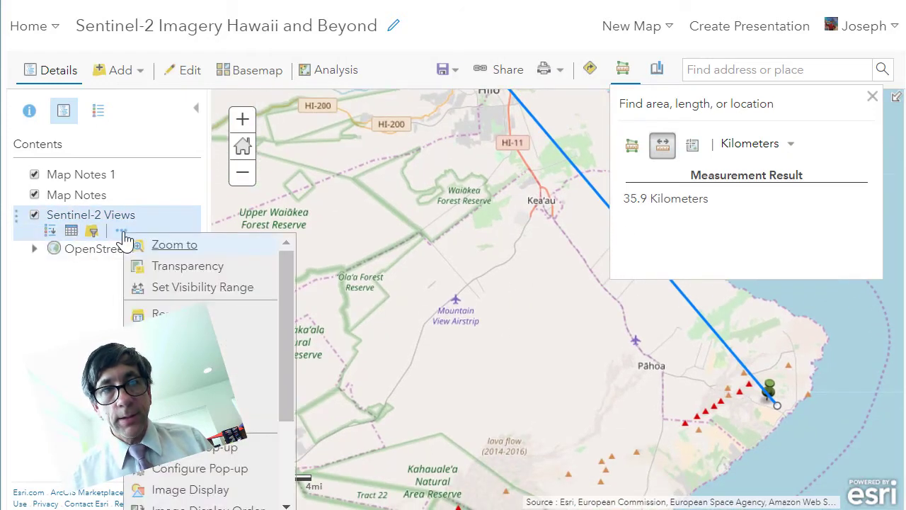
pyautogui.moveTo(139, 266)
pyautogui.moveTo(390, 311); pyautogui.dragTo(331, 312)
pyautogui.click(567, 395)
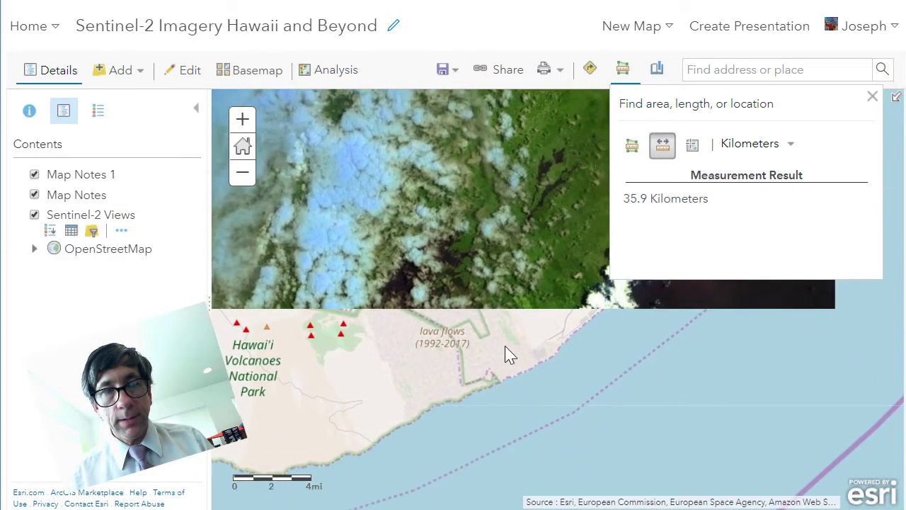
pyautogui.moveTo(505, 354); pyautogui.dragTo(435, 403)
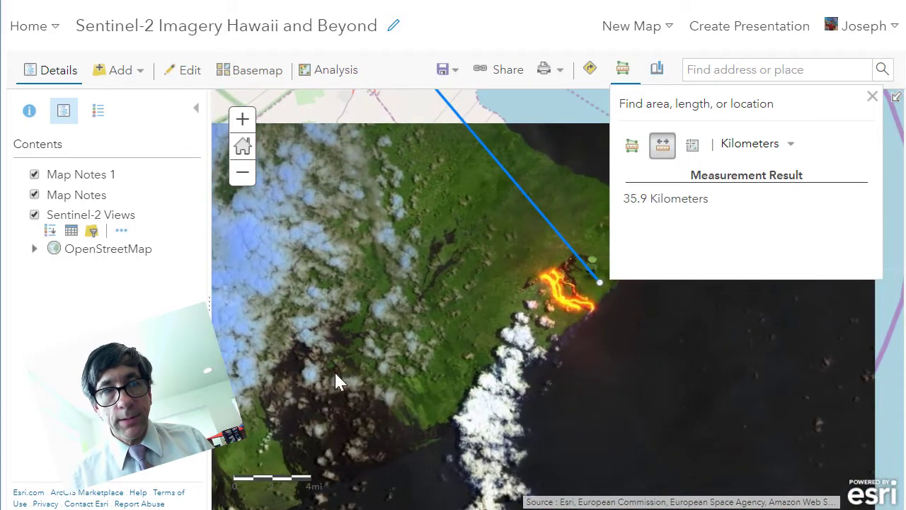
# Hide the Sentinel-2 Views layer and examine the fissures and communities on the basemap from Pāhoa to Pohoiki
pyautogui.click(34, 215)
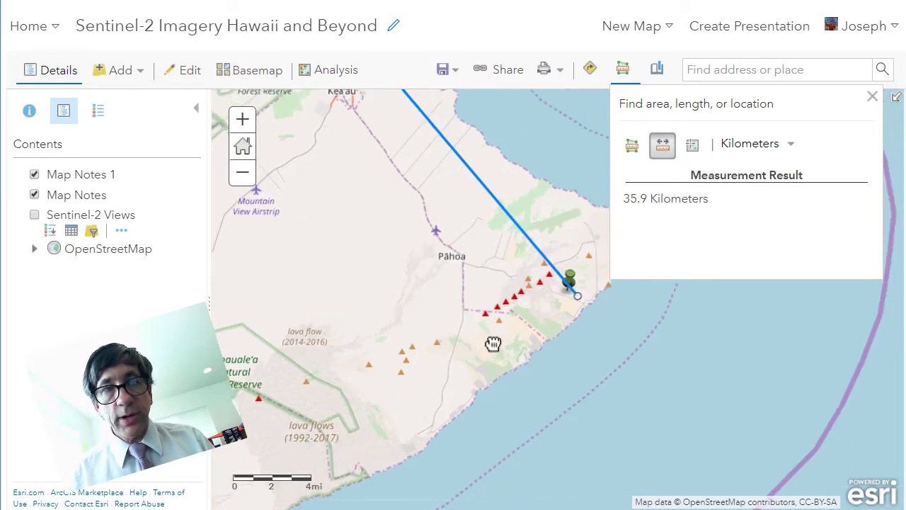
pyautogui.scroll(1, 514, 337)
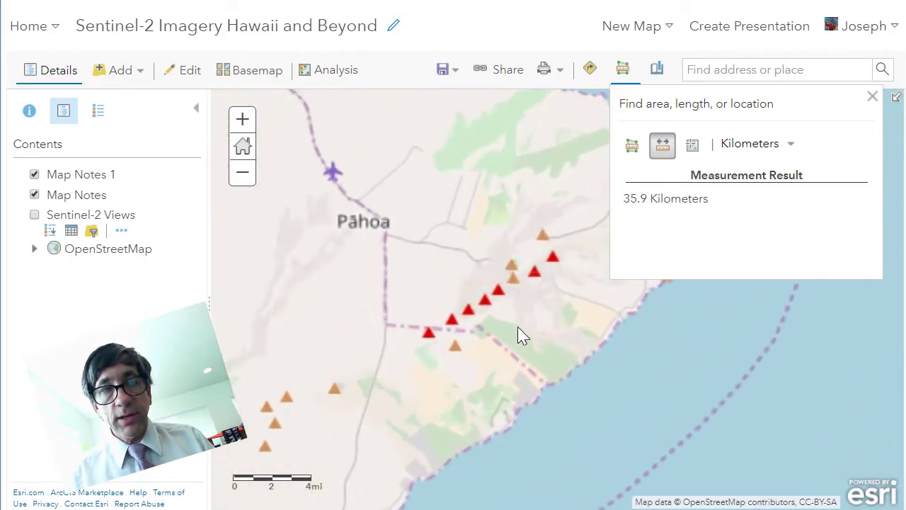
pyautogui.moveTo(519, 333); pyautogui.dragTo(475, 404)
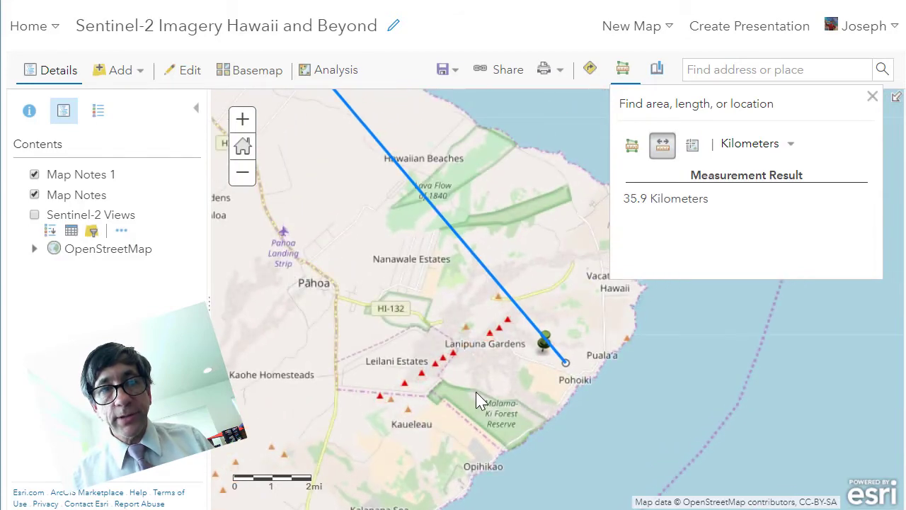
pyautogui.scroll(1, 476, 388)
pyautogui.moveTo(415, 324); pyautogui.dragTo(509, 420)
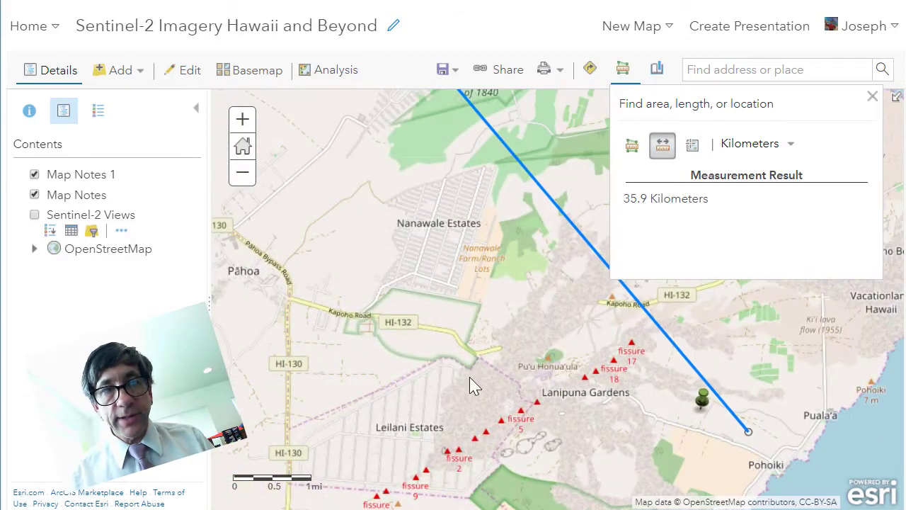
pyautogui.moveTo(472, 384); pyautogui.dragTo(486, 413)
pyautogui.moveTo(434, 332); pyautogui.dragTo(387, 270)
pyautogui.moveTo(483, 403); pyautogui.dragTo(392, 251)
pyautogui.moveTo(429, 340); pyautogui.dragTo(386, 400)
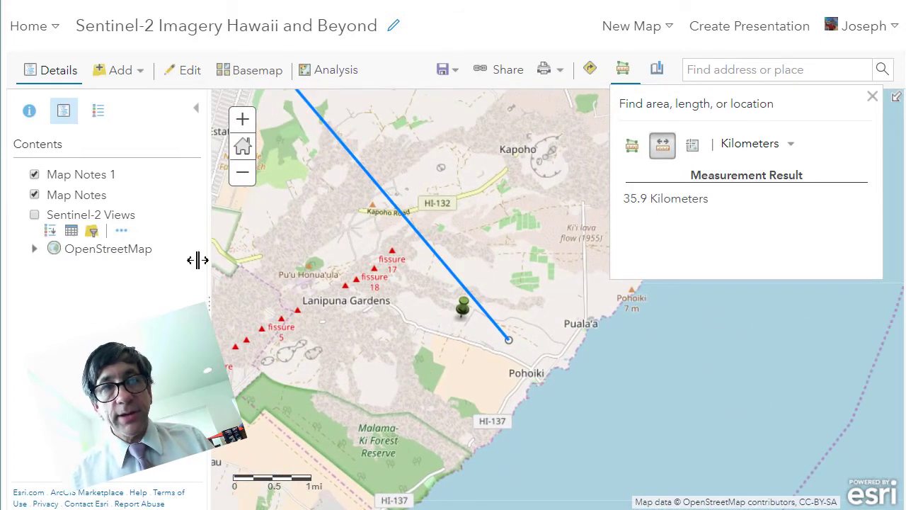
# Show the Sentinel-2 Views layer over the lava flow and set its transparency to about 55%
pyautogui.click(34, 215)
pyautogui.moveTo(298, 322); pyautogui.dragTo(395, 237)
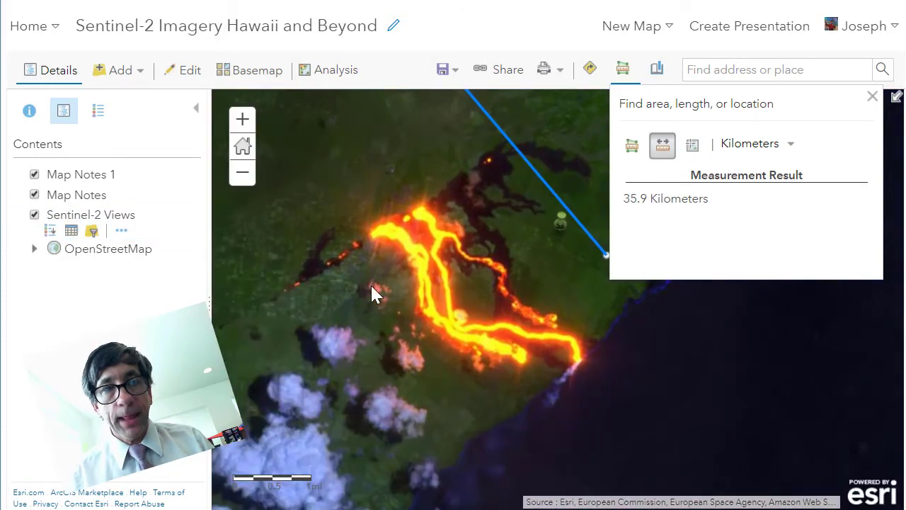
pyautogui.scroll(3, 380, 277)
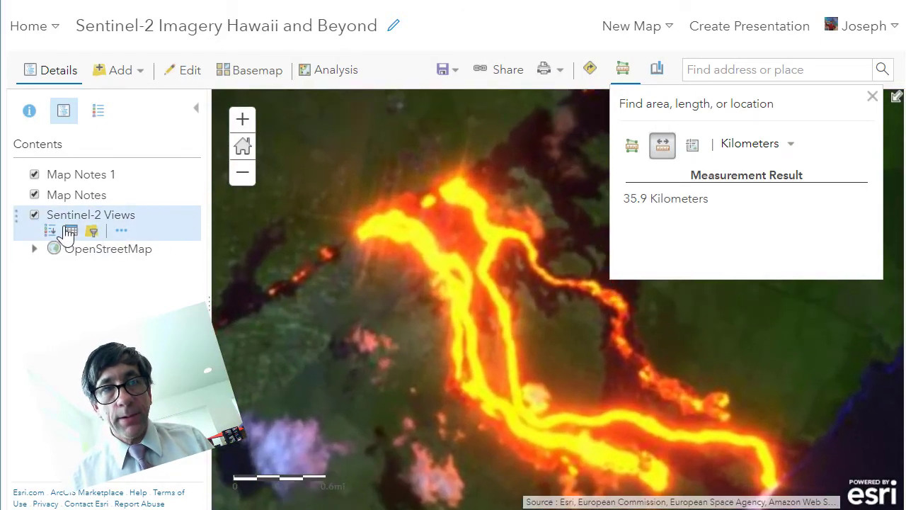
pyautogui.click(122, 232)
pyautogui.moveTo(187, 267)
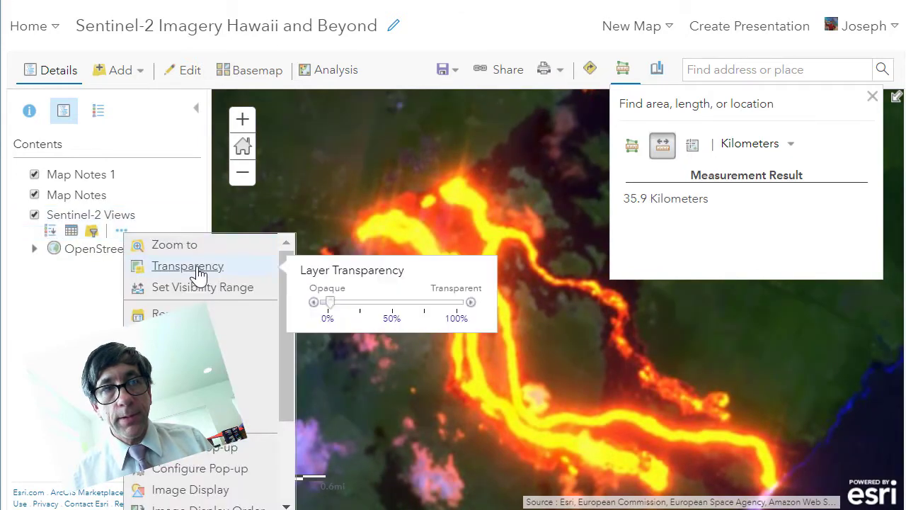
pyautogui.moveTo(330, 306); pyautogui.dragTo(409, 311)
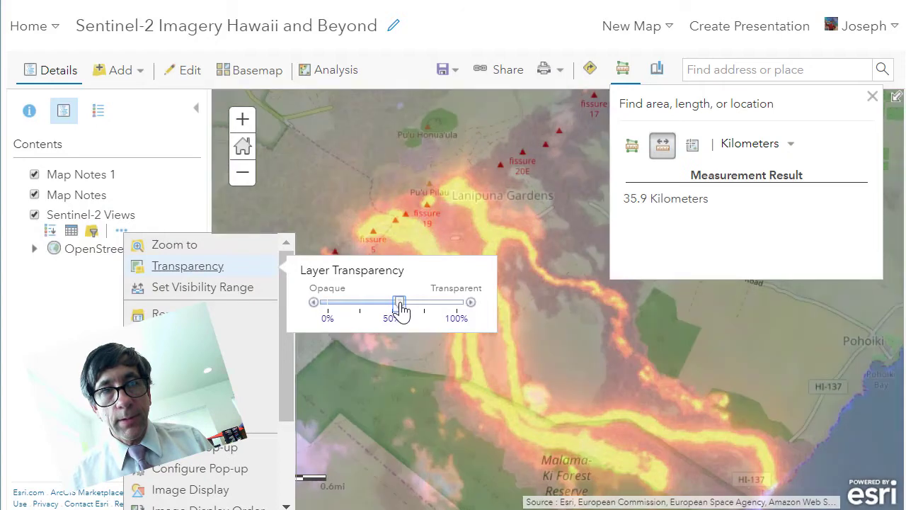
pyautogui.moveTo(530, 390); pyautogui.dragTo(518, 321)
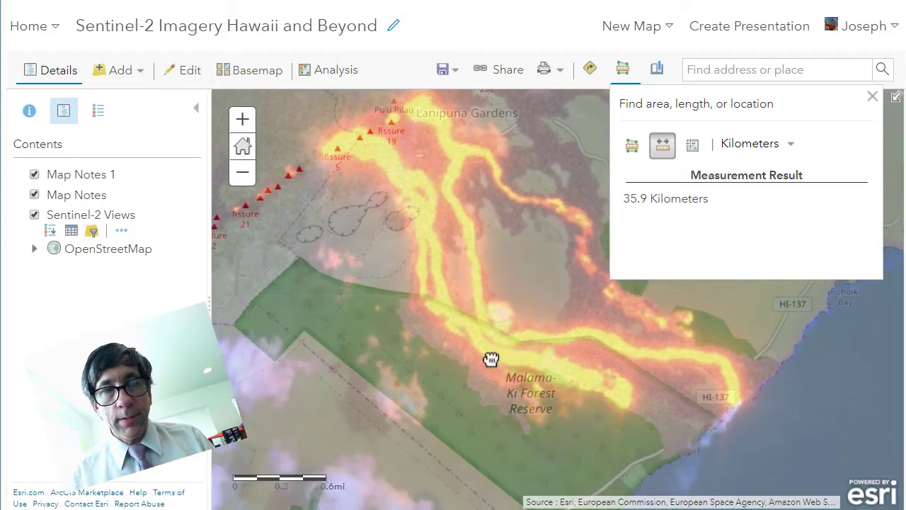
pyautogui.moveTo(502, 356); pyautogui.dragTo(469, 371)
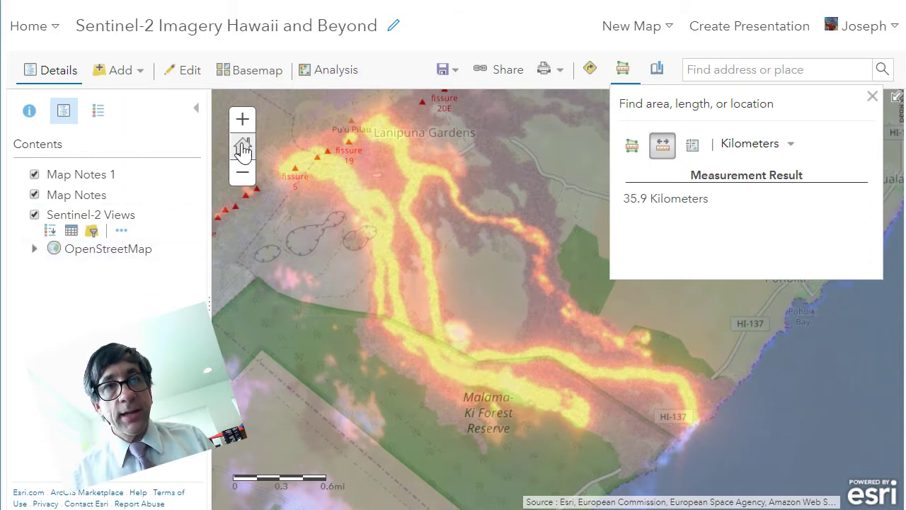
# Change the basemap to Imagery with Labels and hide the Sentinel-2 Views layer
pyautogui.click(237, 71)
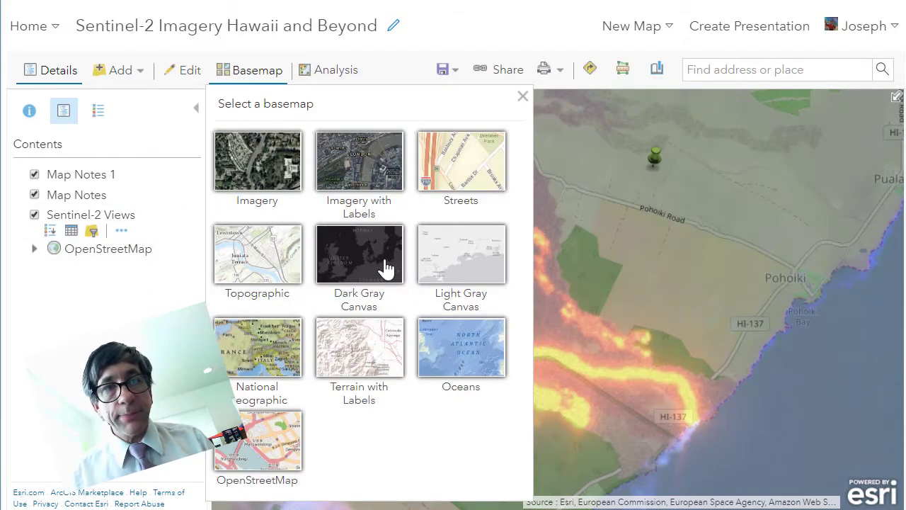
pyautogui.click(359, 183)
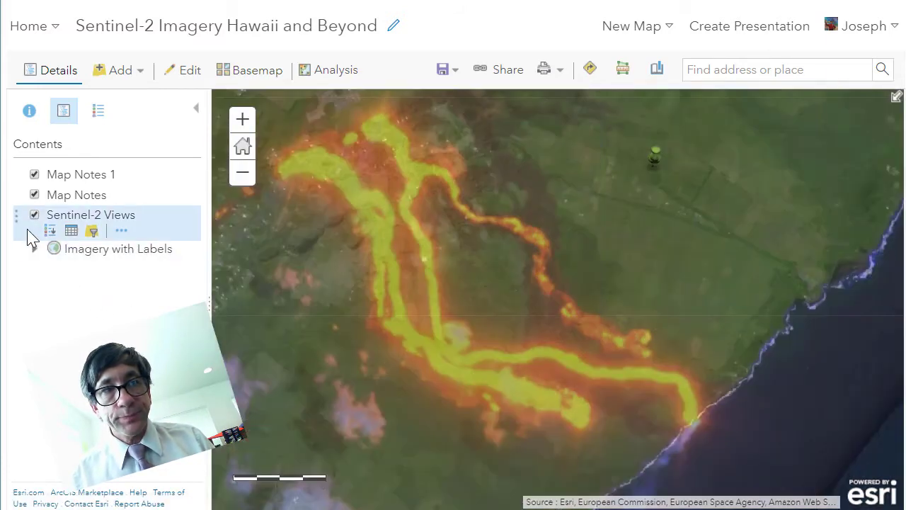
pyautogui.click(34, 215)
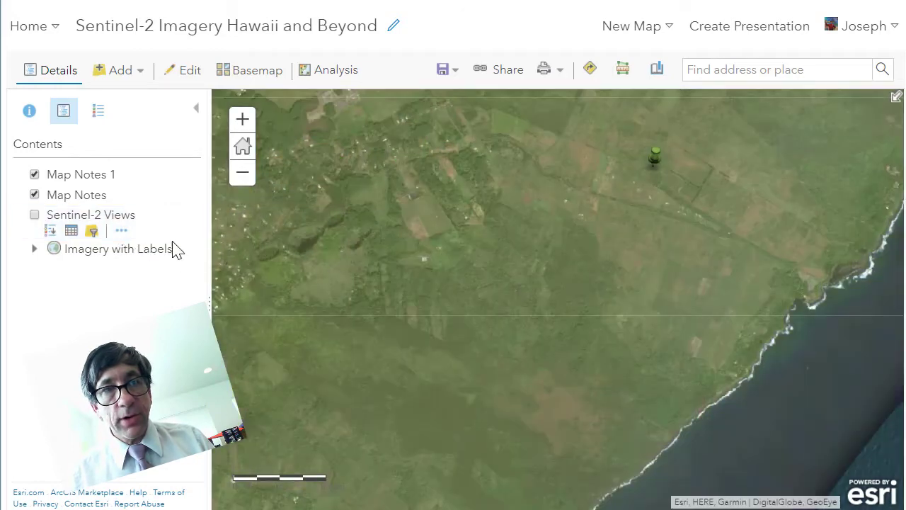
# Set the Sentinel-2 Views layer's transparency to 0% and show it over the imagery basemap
pyautogui.click(122, 232)
pyautogui.moveTo(178, 267)
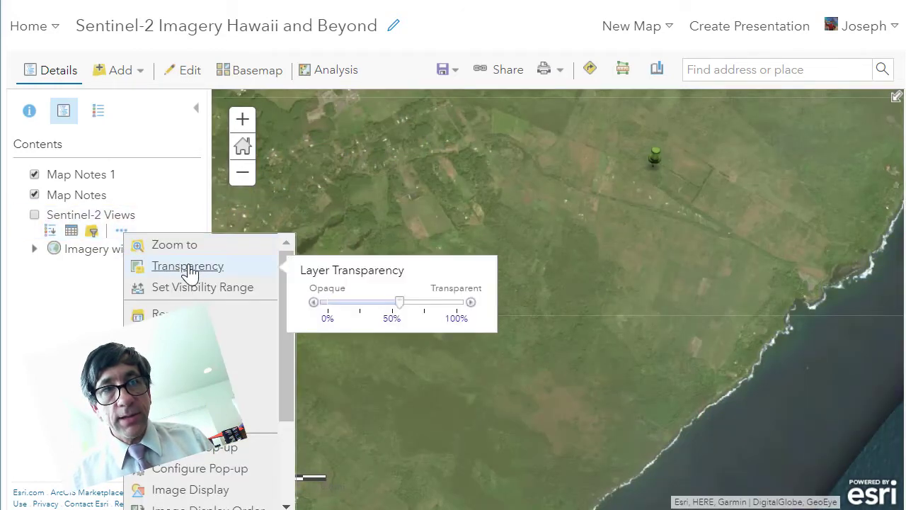
pyautogui.moveTo(401, 306); pyautogui.dragTo(317, 307)
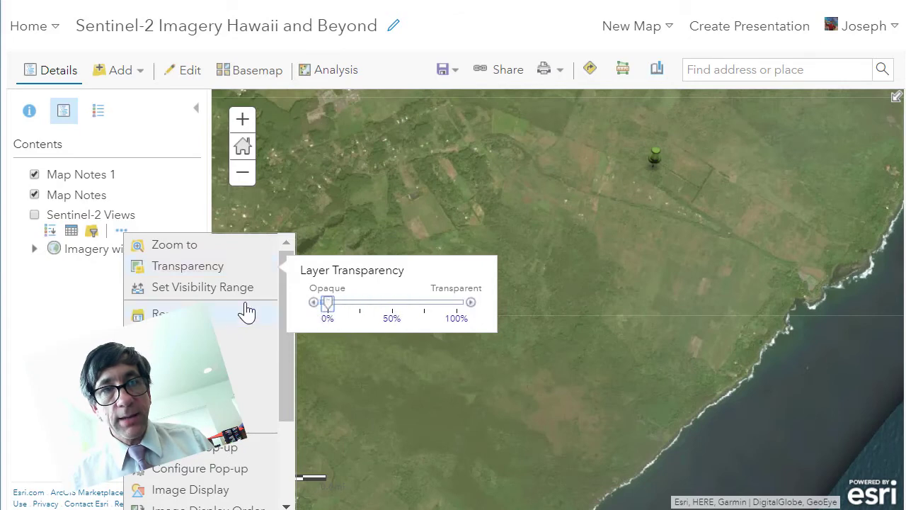
pyautogui.click(34, 215)
pyautogui.moveTo(400, 308); pyautogui.dragTo(461, 289)
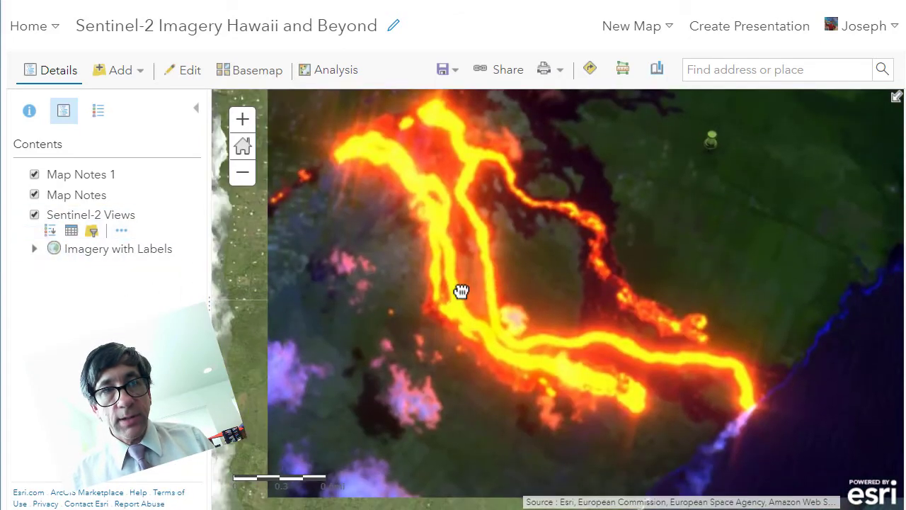
# Hide the Sentinel-2 Views layer and examine the houses and fields in the basemap imagery around the lava flow's source
pyautogui.click(34, 214)
pyautogui.scroll(1, 430, 248)
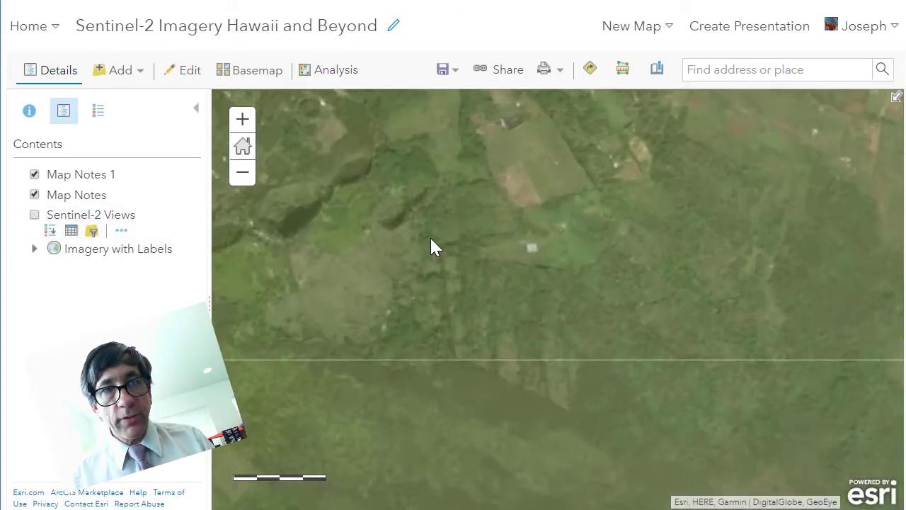
pyautogui.moveTo(431, 247); pyautogui.dragTo(560, 358)
pyautogui.moveTo(481, 330); pyautogui.dragTo(597, 366)
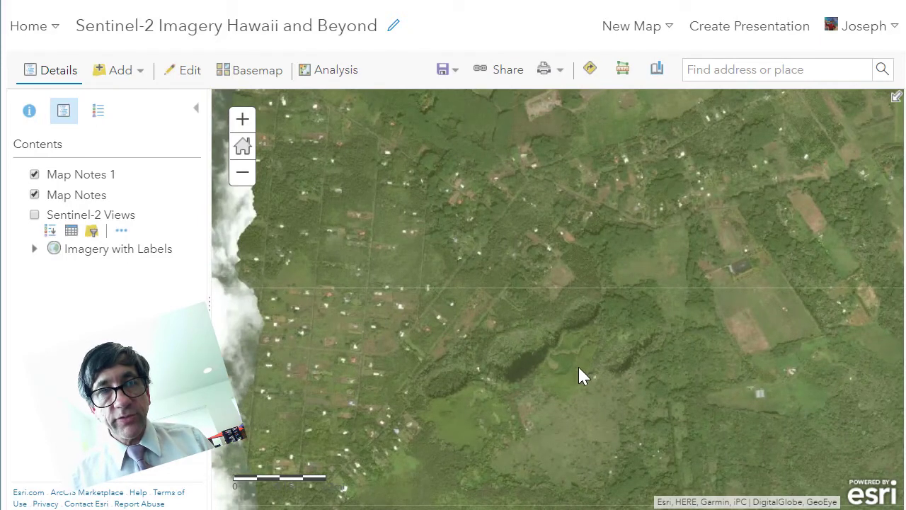
pyautogui.moveTo(121, 257)
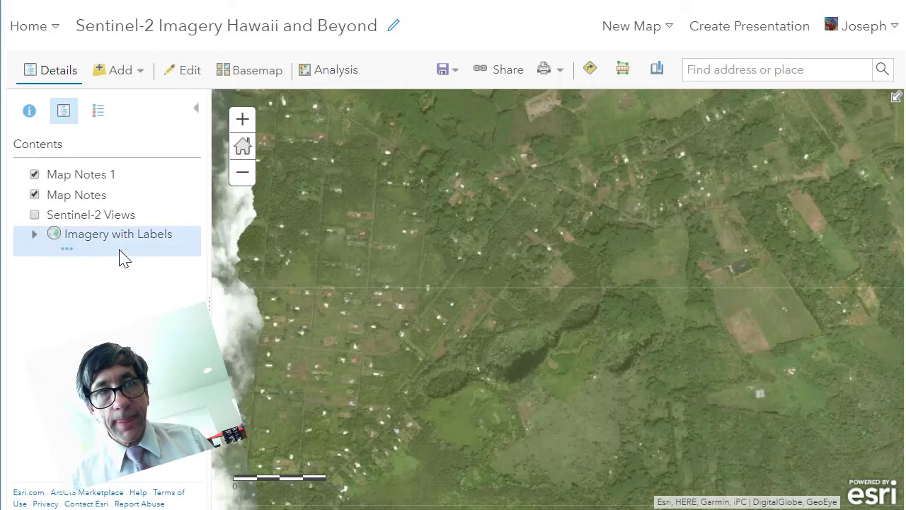
pyautogui.click(65, 250)
pyautogui.moveTo(478, 351); pyautogui.dragTo(405, 350)
pyautogui.moveTo(573, 289); pyautogui.dragTo(551, 338)
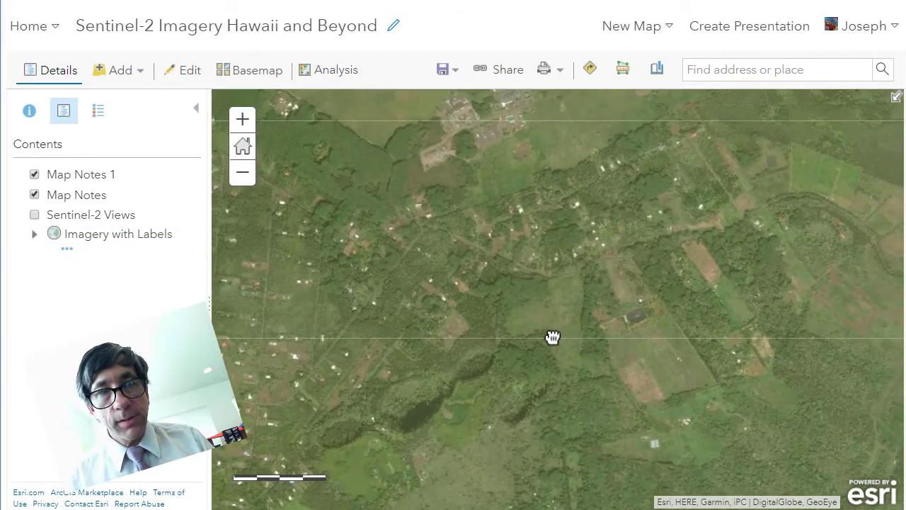
# Compare the lava imagery with the basemap by toggling the Sentinel-2 Views layer's visibility, leaving it shown
pyautogui.click(34, 215)
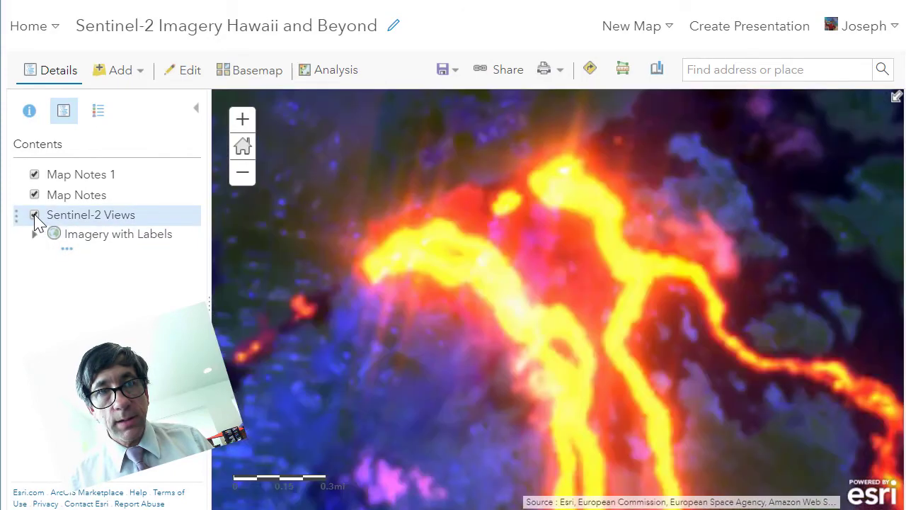
pyautogui.click(35, 215)
pyautogui.click(34, 216)
pyautogui.click(35, 215)
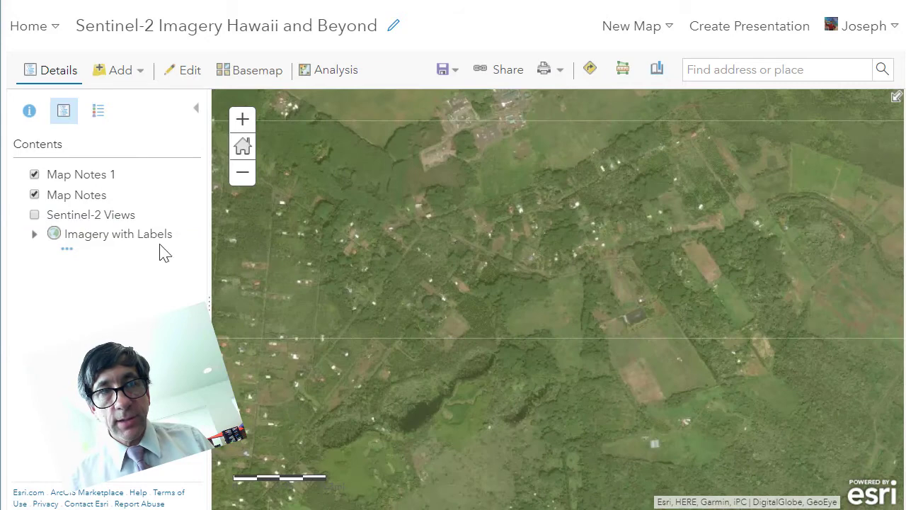
pyautogui.click(34, 216)
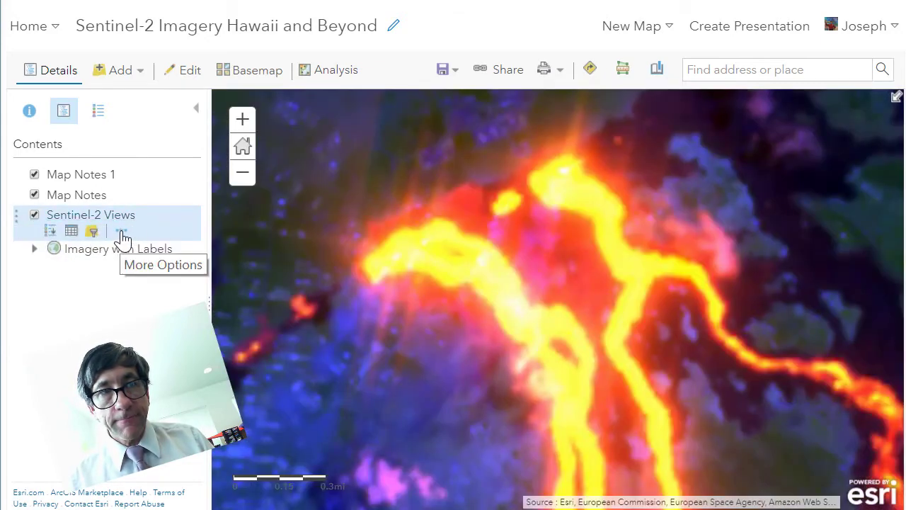
# Make the Sentinel-2 Views layer roughly half transparent and examine the lava beside the houses west of the main flow
pyautogui.click(121, 234)
pyautogui.click(169, 267)
pyautogui.moveTo(328, 304); pyautogui.dragTo(408, 306)
pyautogui.moveTo(581, 323); pyautogui.dragTo(592, 276)
pyautogui.moveTo(546, 309); pyautogui.dragTo(631, 307)
pyautogui.moveTo(512, 306); pyautogui.dragTo(599, 313)
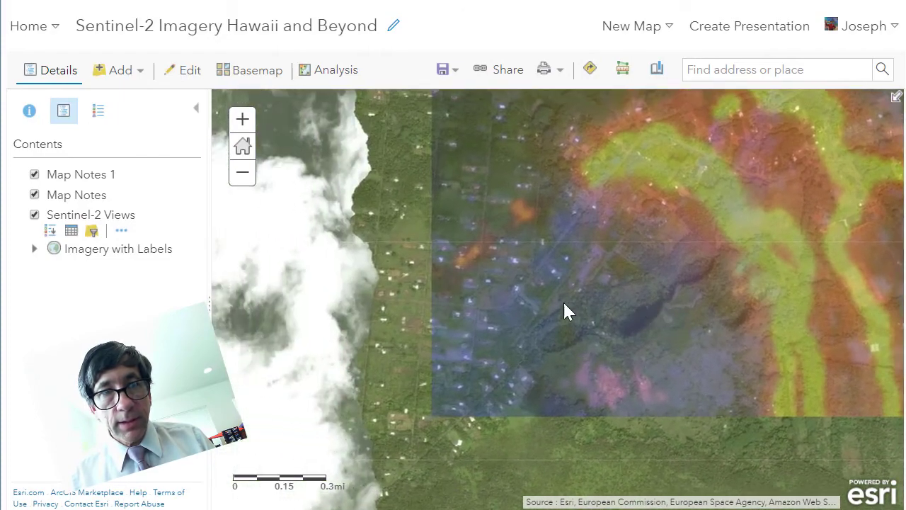
pyautogui.moveTo(530, 297); pyautogui.dragTo(558, 275)
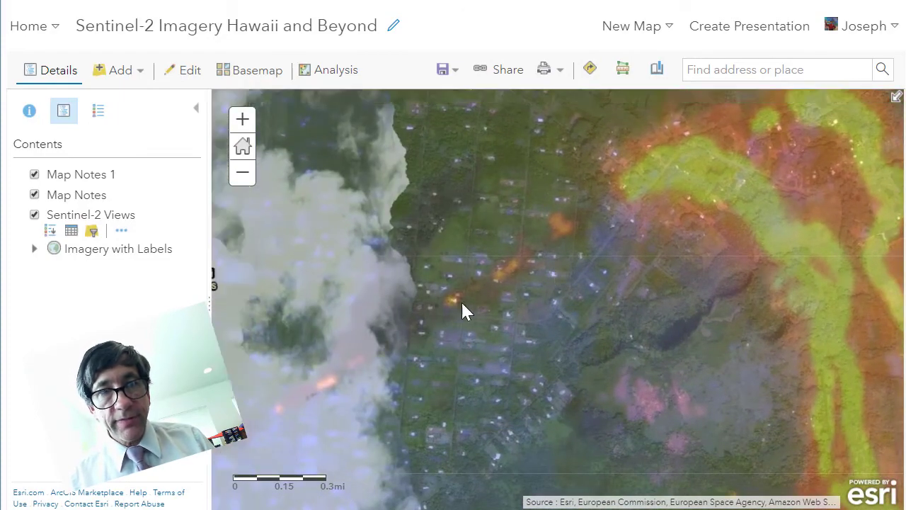
pyautogui.scroll(-1, 500, 328)
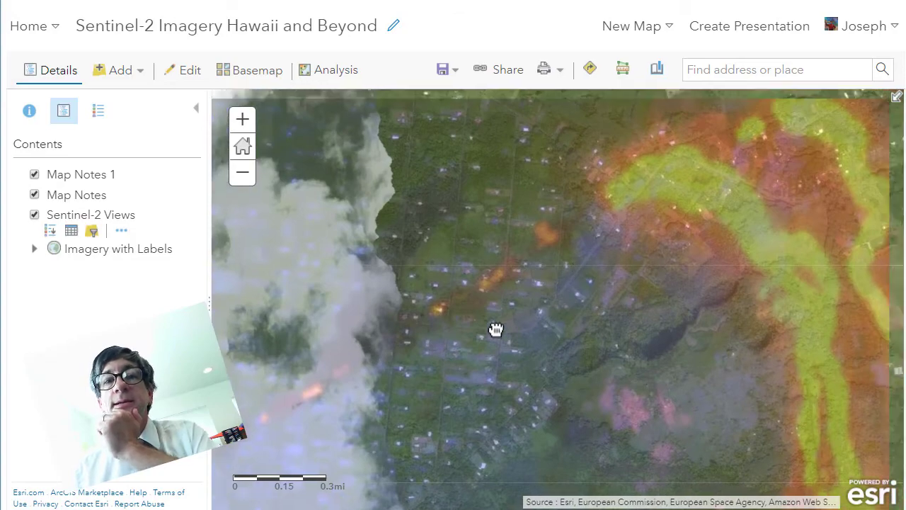
pyautogui.scroll(1, 494, 323)
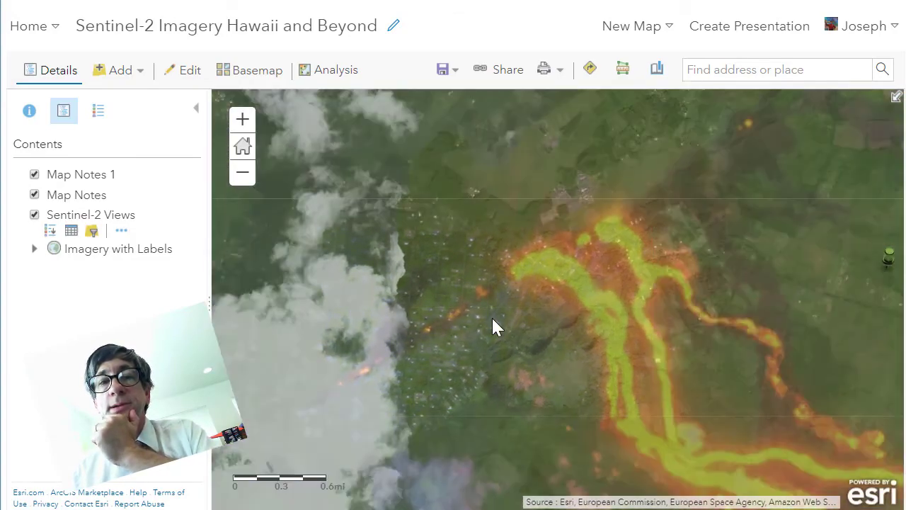
pyautogui.scroll(-1, 494, 323)
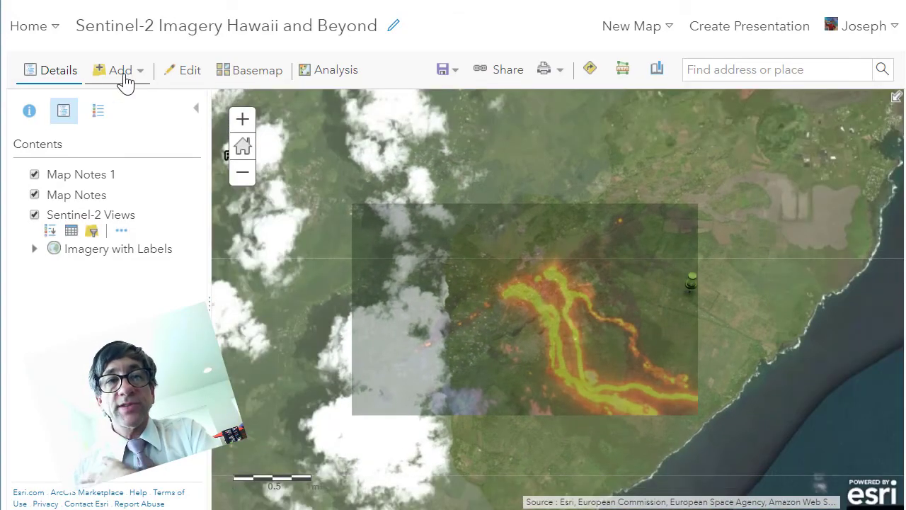
pyautogui.click(123, 79)
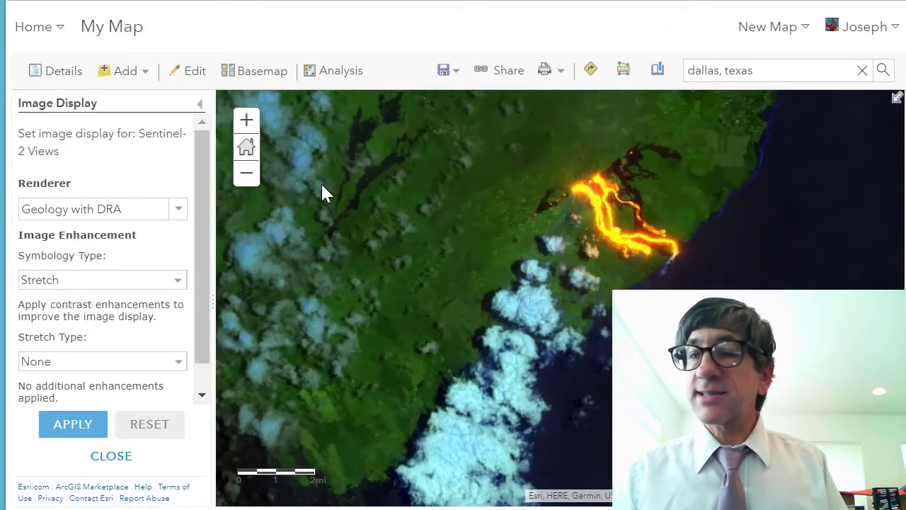
# Start saving the Hawaii lava flow map and activate the title entry in its save details
pyautogui.click(448, 75)
pyautogui.click(453, 128)
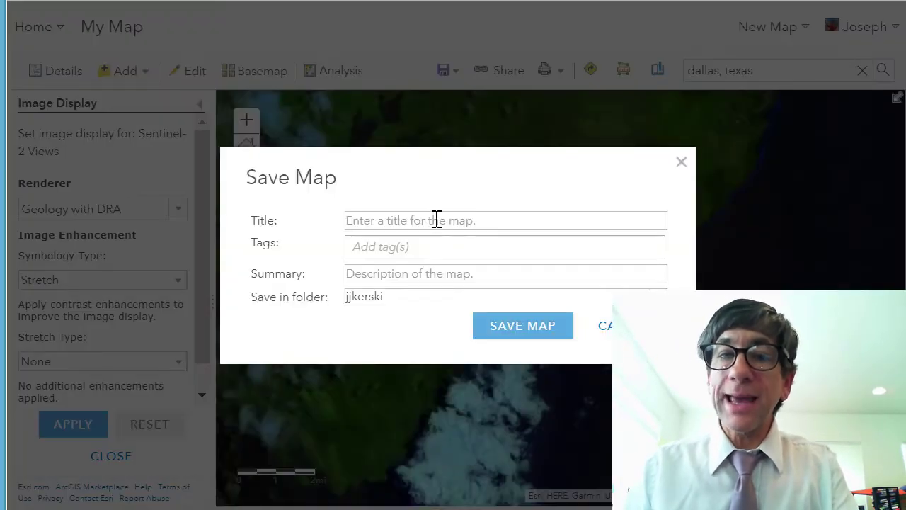
pyautogui.click(438, 221)
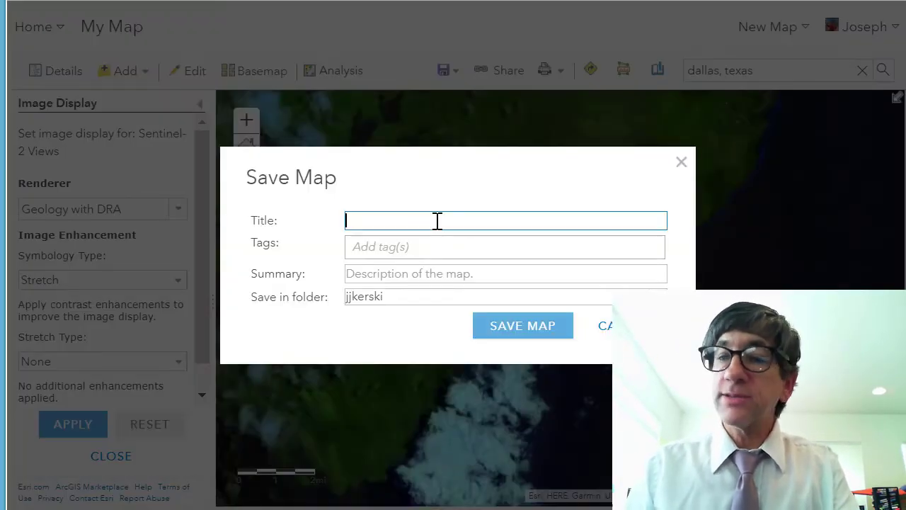